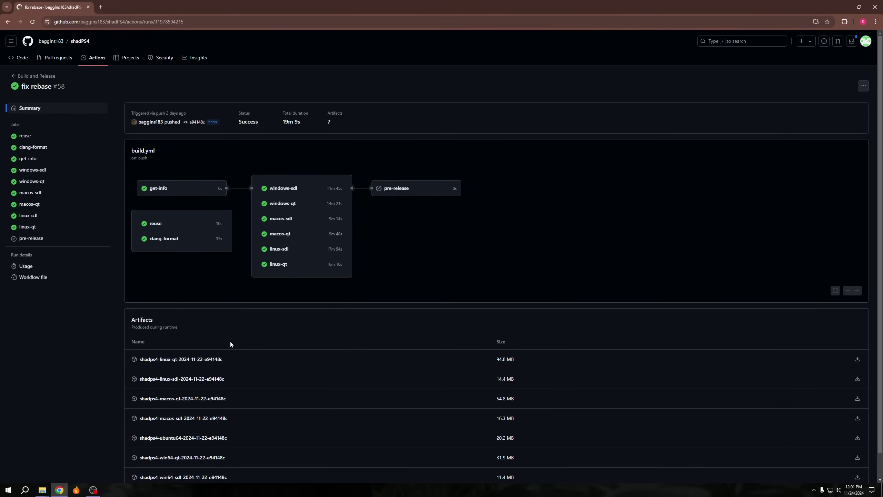
pyautogui.scroll(-1, 212, 340)
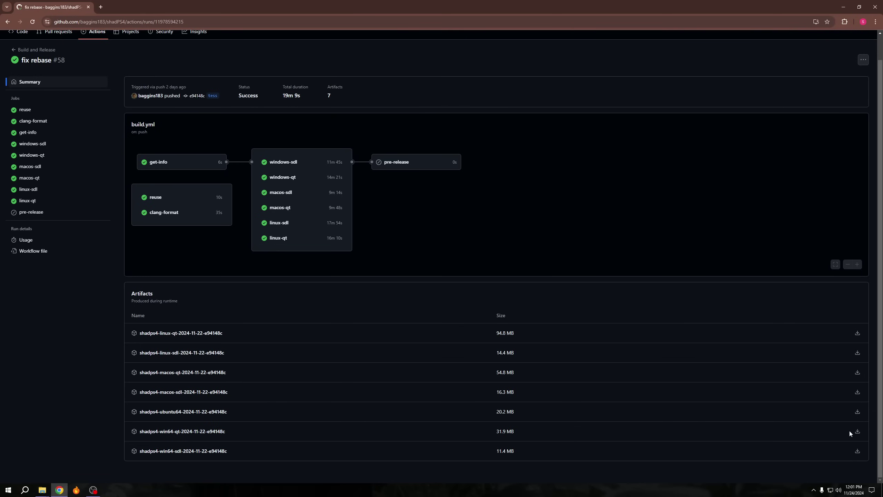
pyautogui.scroll(1, 793, 293)
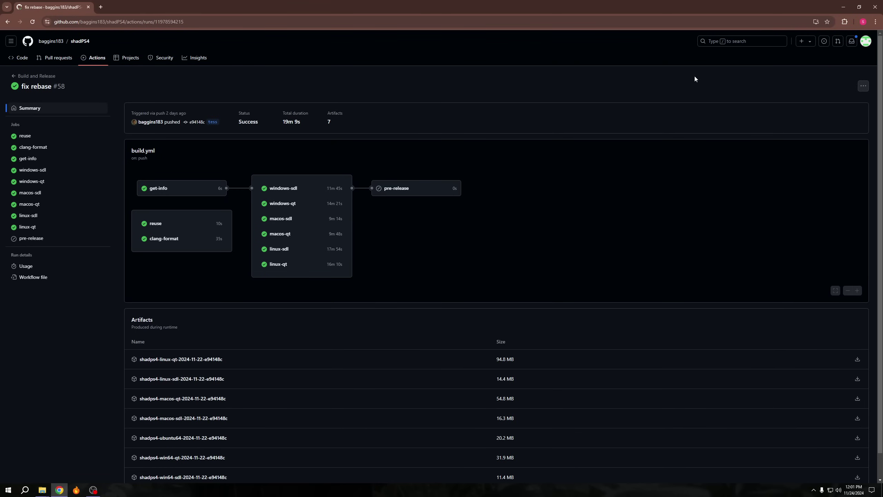
pyautogui.scroll(-1, 278, 375)
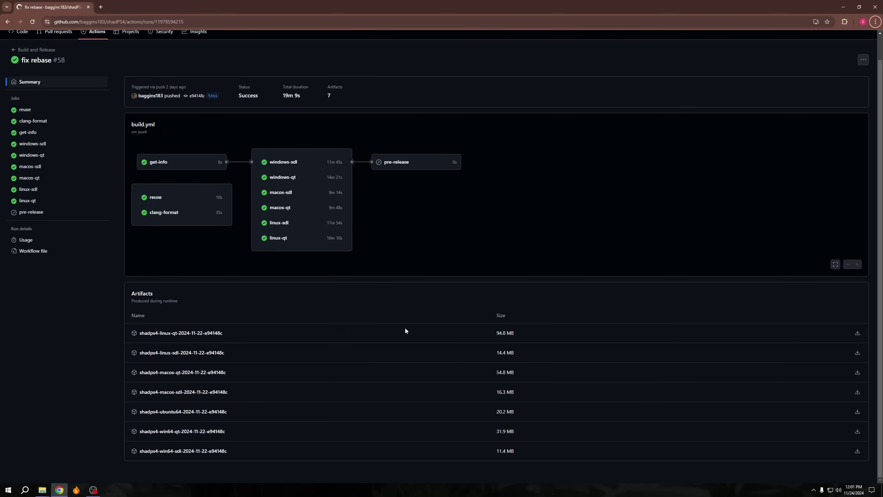
# Switch to the shadps4-win64-tessbuildverynew folder and examine its contents, especially the user folder and shadPS4.exe.
pyautogui.hotkey('alt', 'Tab')
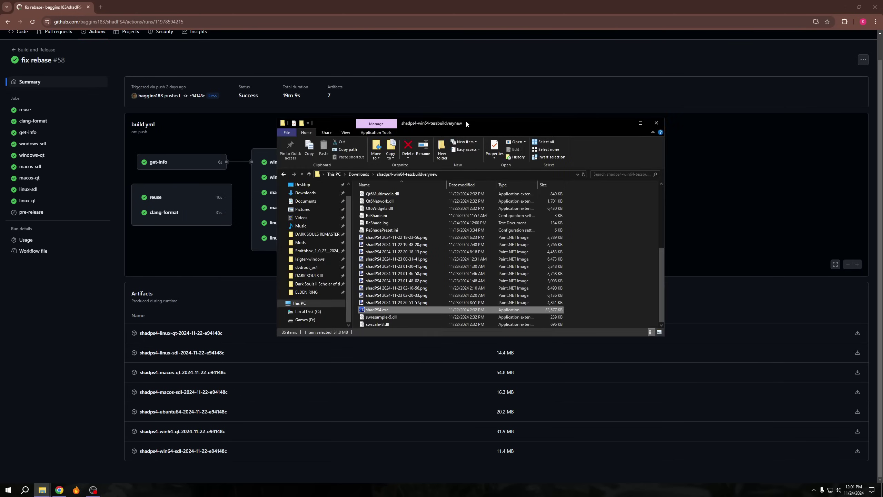
pyautogui.moveTo(472, 129); pyautogui.dragTo(612, 197)
pyautogui.scroll(6, 635, 318)
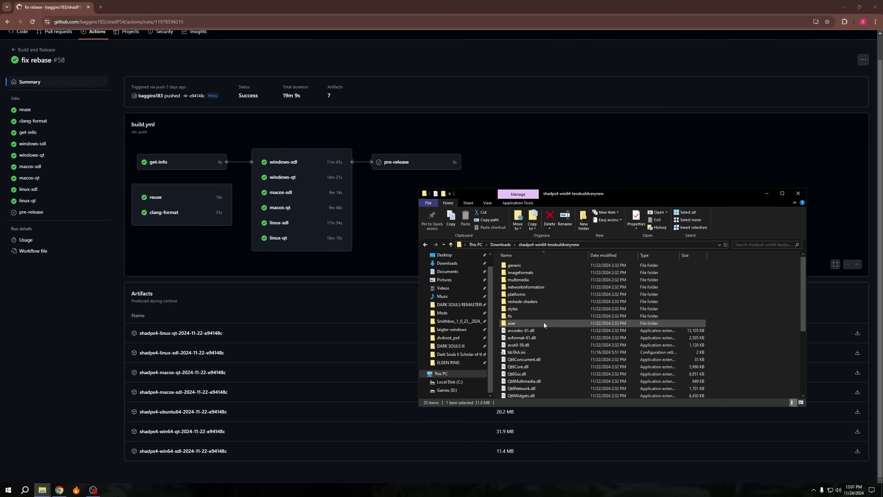
pyautogui.click(763, 315)
pyautogui.click(516, 325)
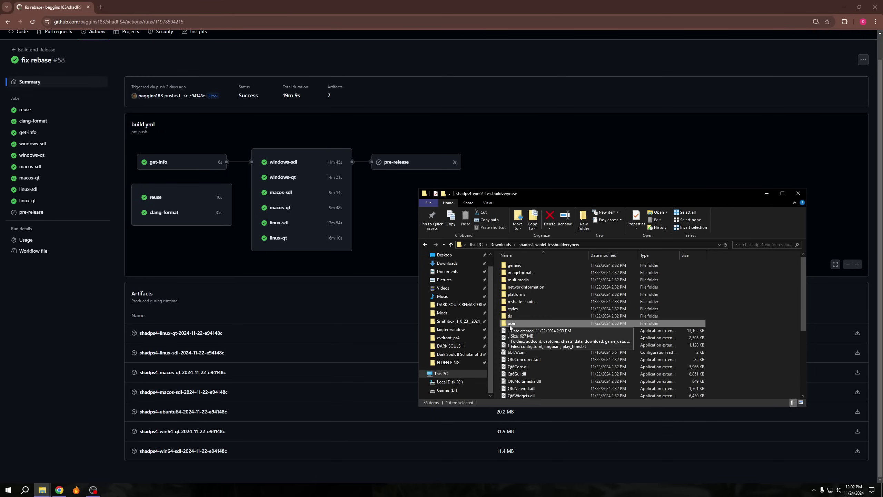
pyautogui.scroll(-5, 570, 338)
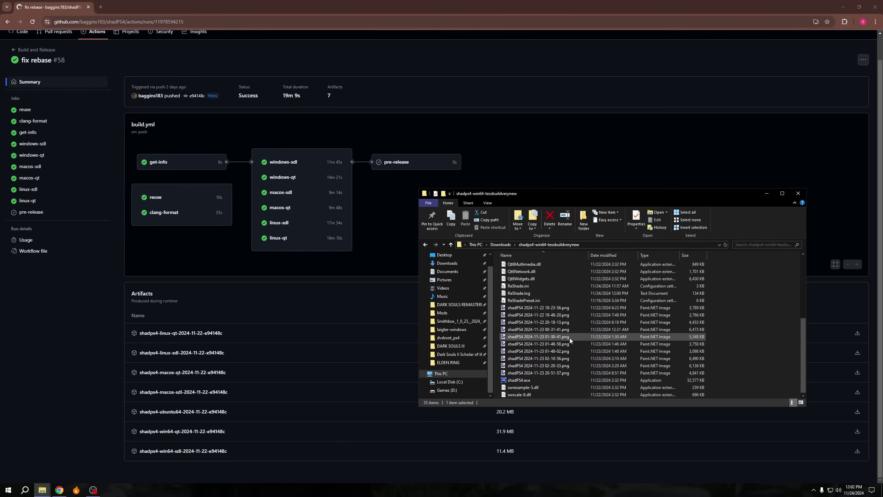
pyautogui.click(714, 344)
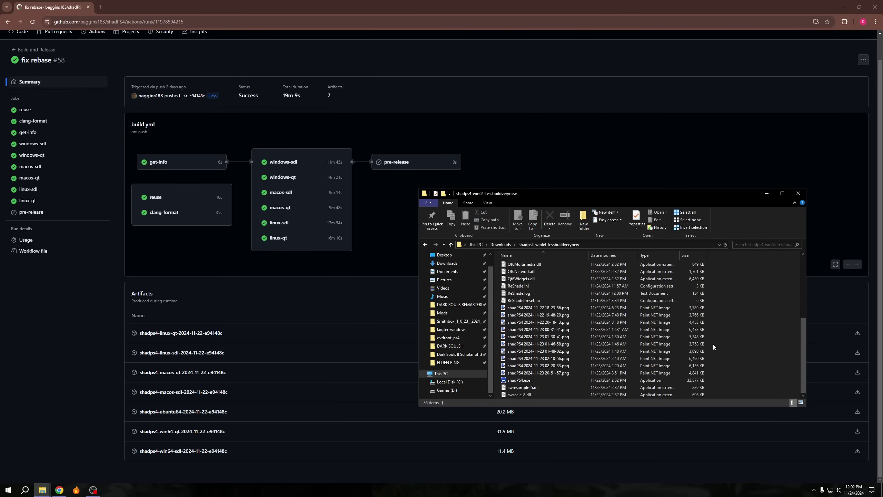
pyautogui.click(517, 380)
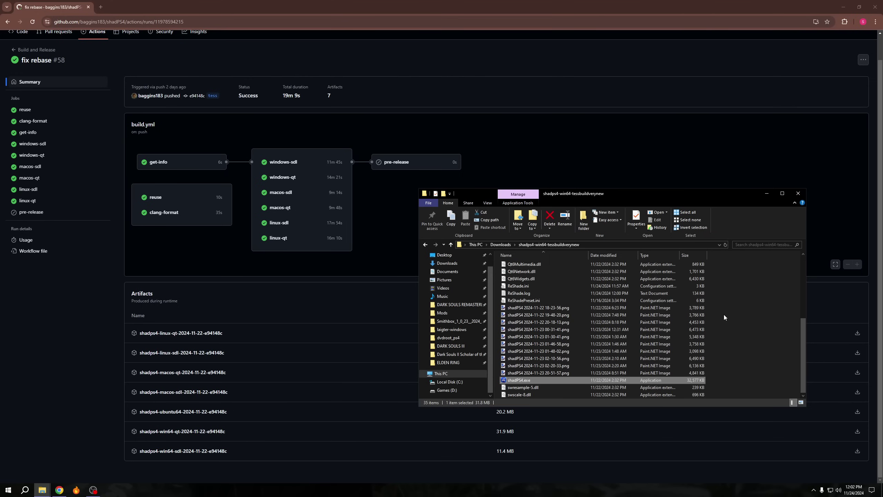
pyautogui.click(747, 333)
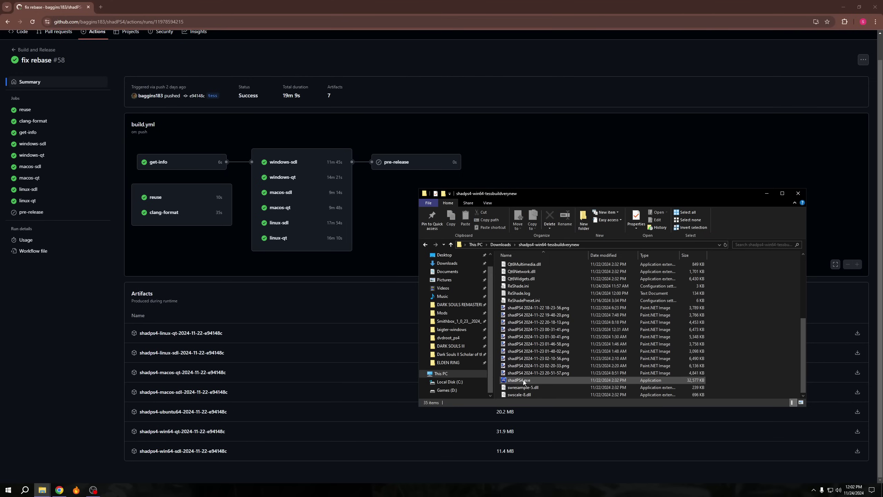
pyautogui.scroll(4, 753, 340)
pyautogui.scroll(2, 738, 340)
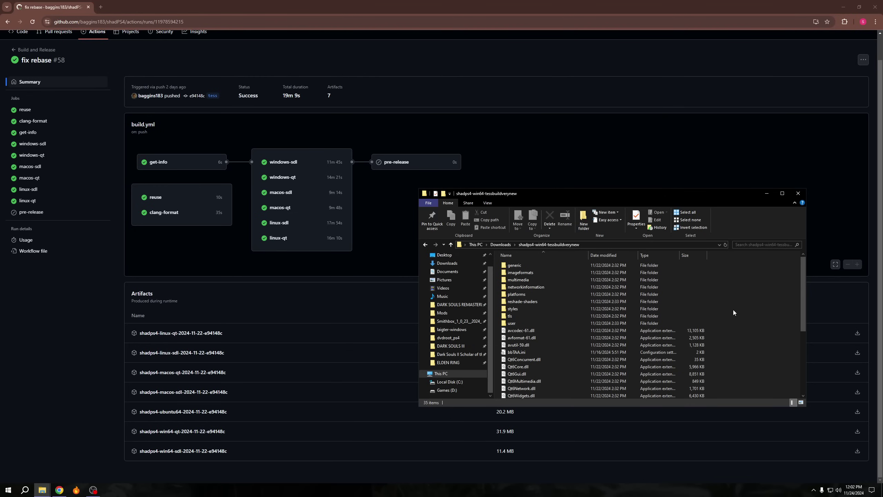
pyautogui.scroll(-3, 723, 316)
pyautogui.scroll(3, 647, 331)
# Return to the browser, open the Nexus Mods site in a new tab and dismiss the endorsement reminder.
pyautogui.click(73, 296)
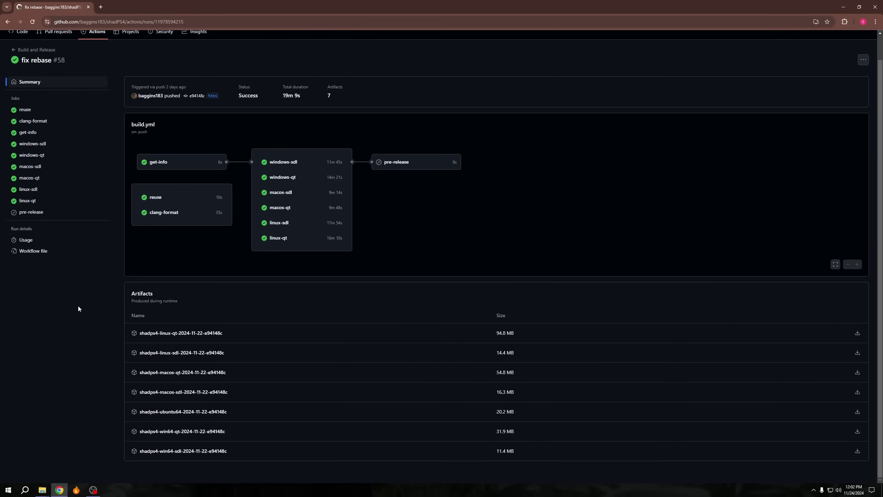
pyautogui.click(100, 7)
pyautogui.write('nexus')
pyautogui.press('Return')
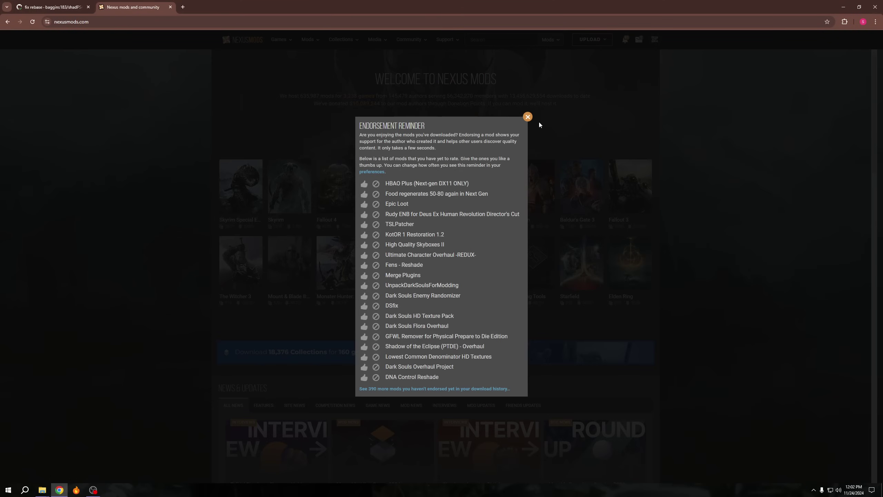
pyautogui.click(528, 117)
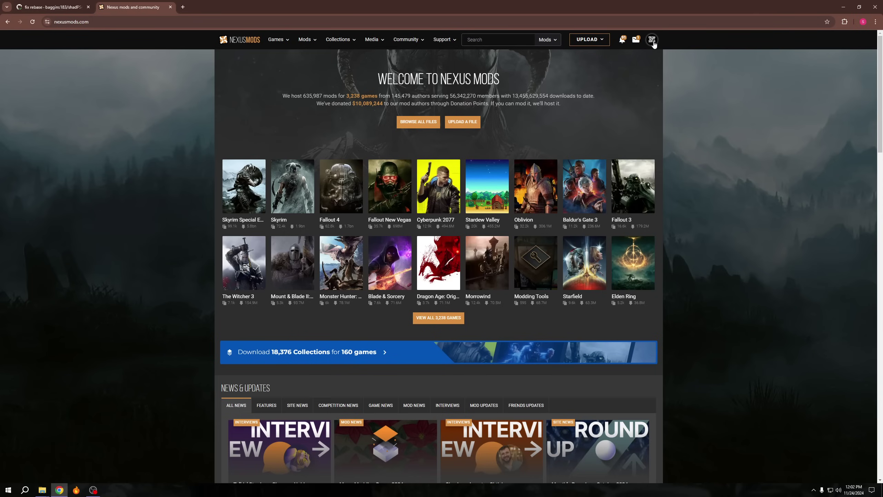
# Go to the Bloodborne mods page and list its most popular mods of all time.
pyautogui.moveTo(286, 46)
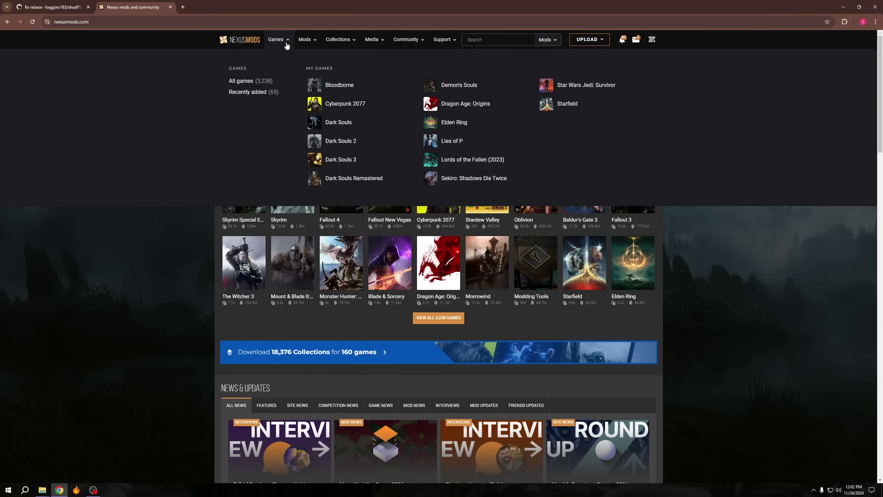
pyautogui.click(352, 85)
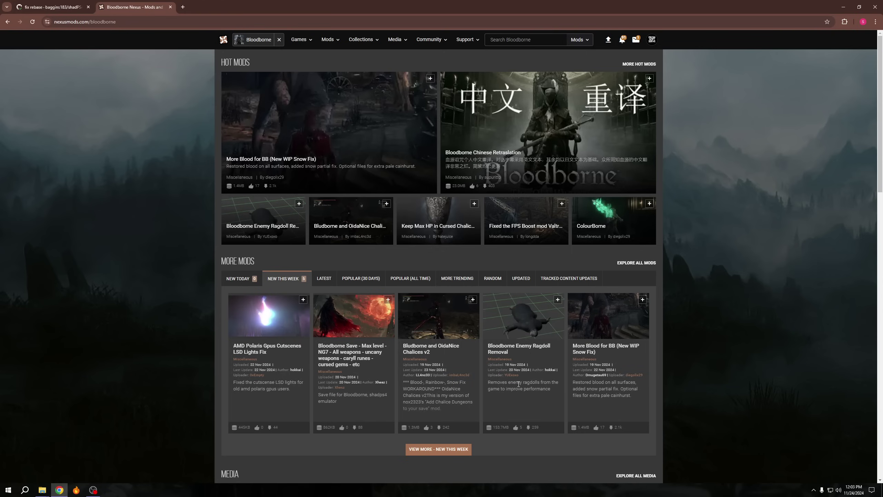
pyautogui.click(407, 282)
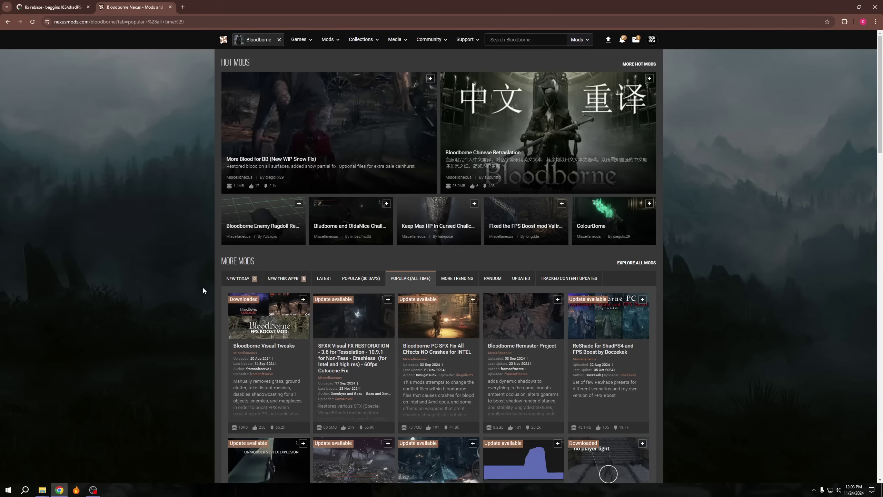
# Open the Vertex Explosion Fix (disables face customization) mod page and view its first screenshot at full size.
pyautogui.scroll(-1, 203, 290)
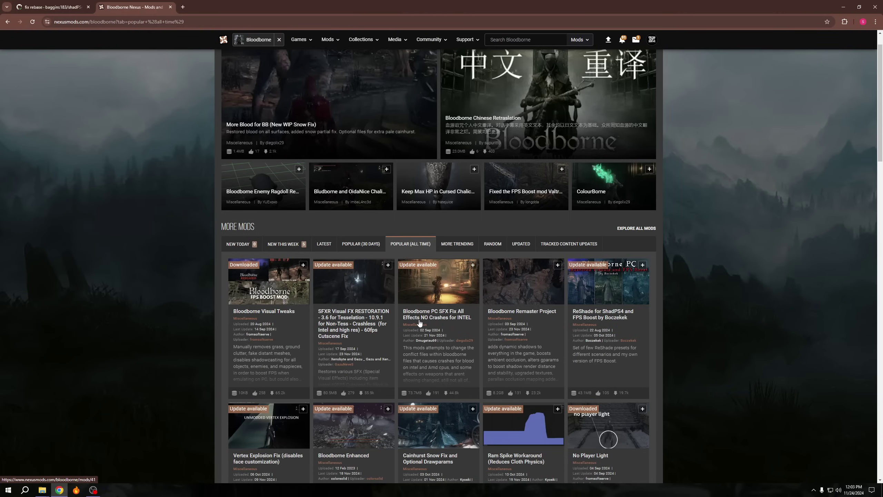
pyautogui.scroll(-2, 421, 323)
pyautogui.click(270, 389)
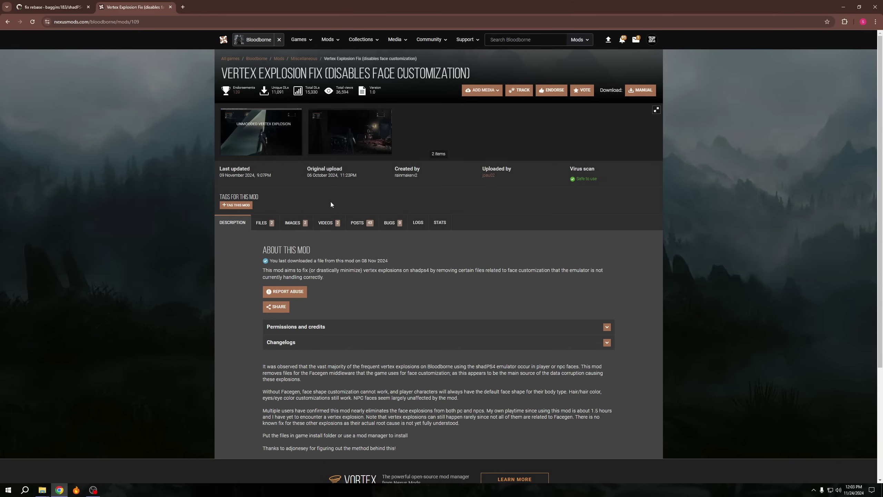
pyautogui.click(251, 136)
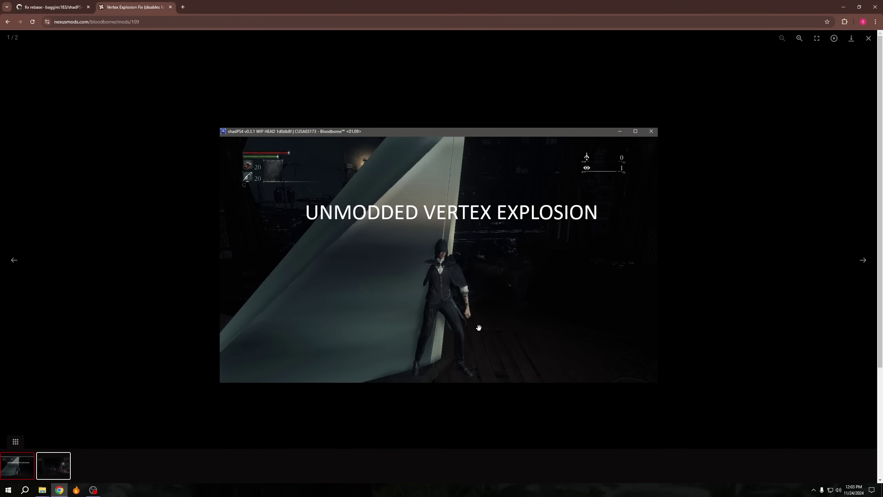
pyautogui.click(712, 251)
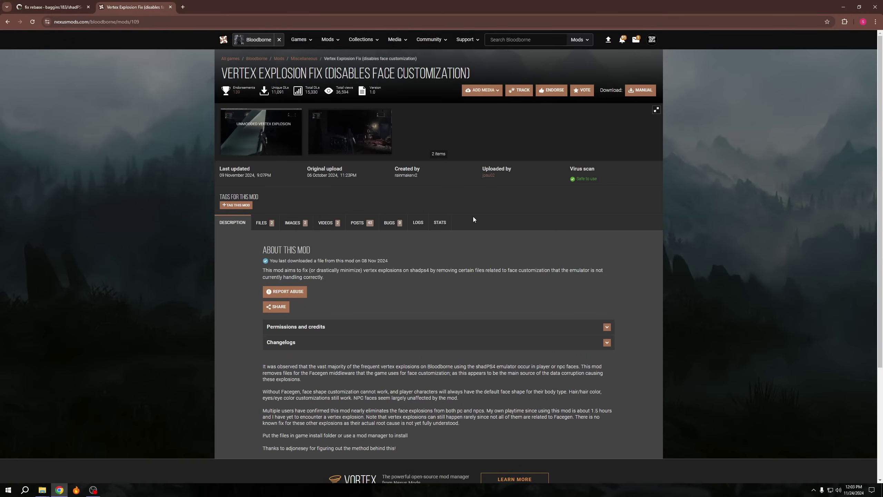
# Manually download the main Vertex Explosion fix file and save the 7z archive to the Downloads folder.
pyautogui.click(263, 223)
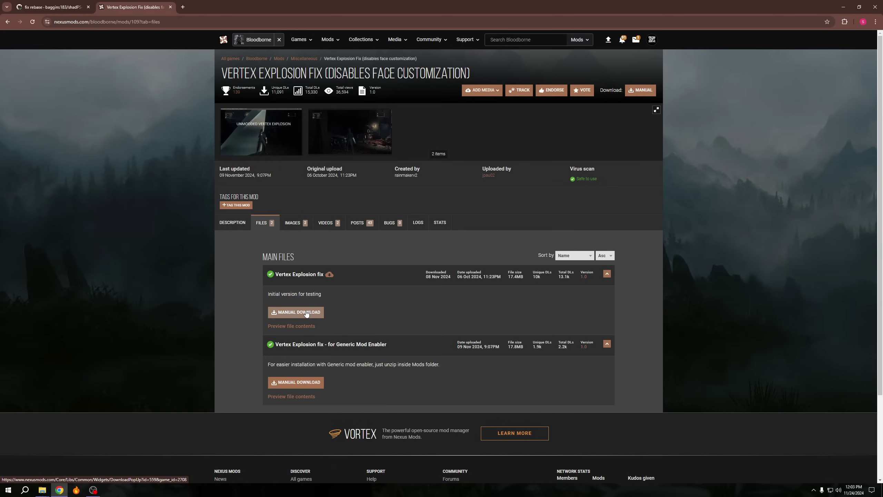
pyautogui.click(306, 313)
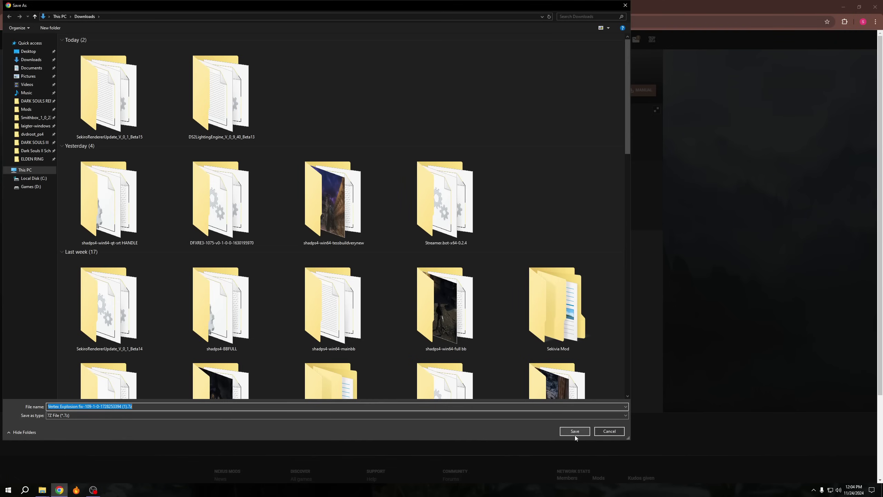
pyautogui.click(575, 433)
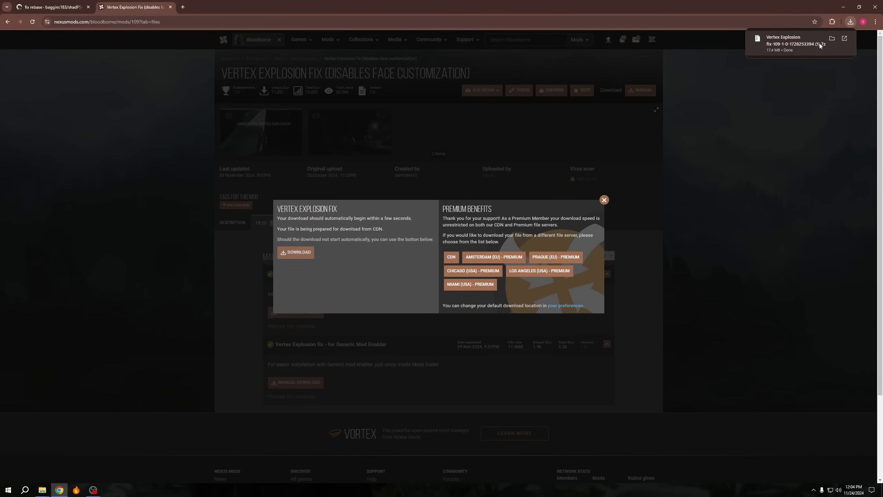
# Open the downloaded Vertex Explosion fix archive and extract it.
pyautogui.click(819, 46)
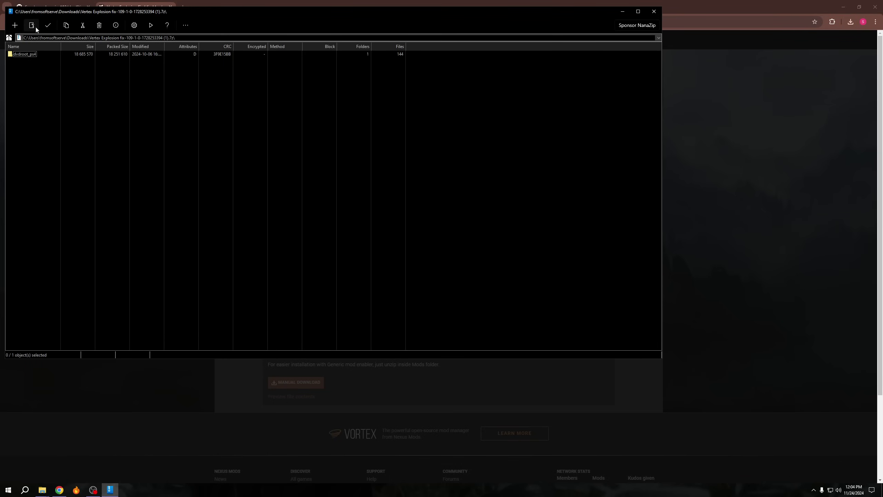
pyautogui.click(31, 25)
pyautogui.click(475, 293)
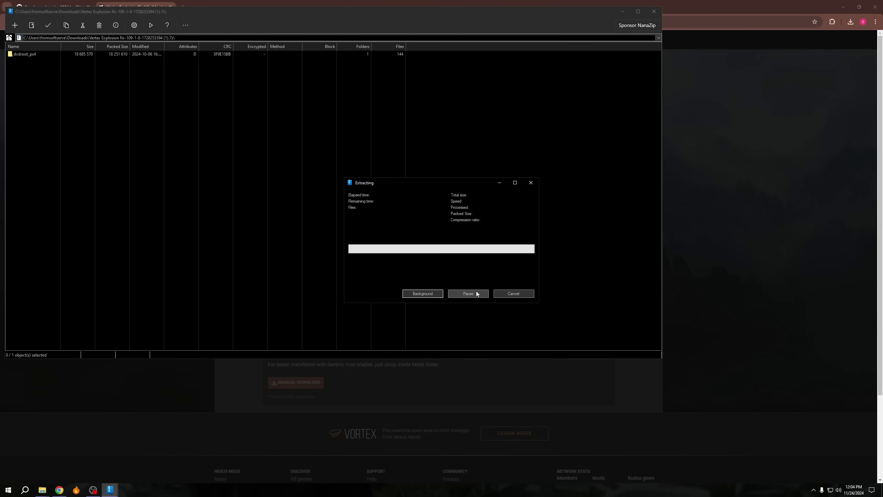
# Show the Vertex Explosion fix download in its folder and open the extracted folder containing dvdroot_ps4.
pyautogui.click(709, 208)
pyautogui.click(851, 23)
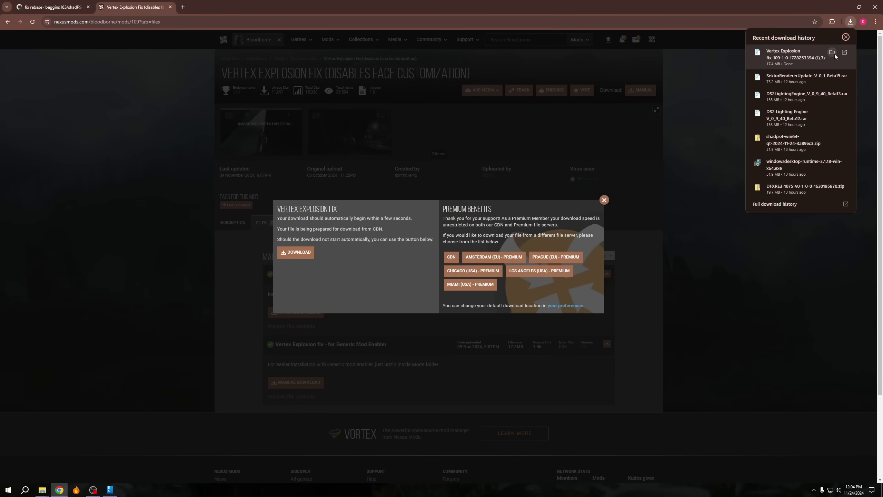
pyautogui.click(835, 54)
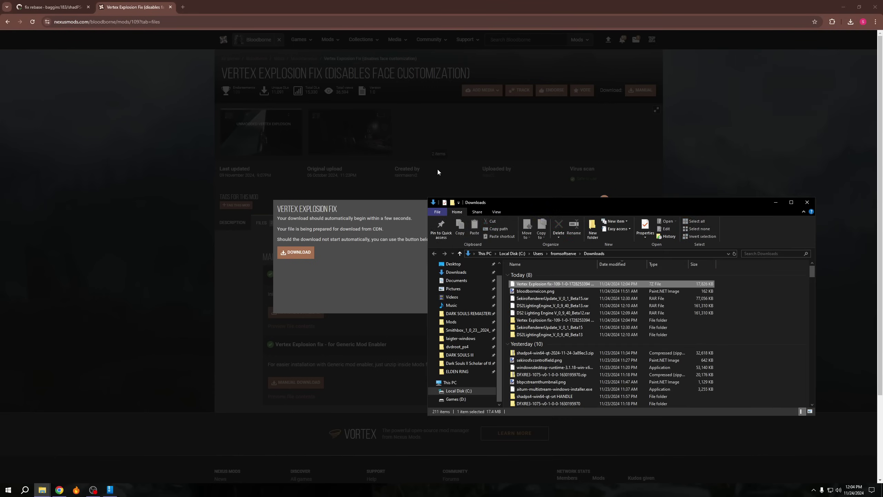
pyautogui.doubleClick(556, 321)
pyautogui.click(532, 274)
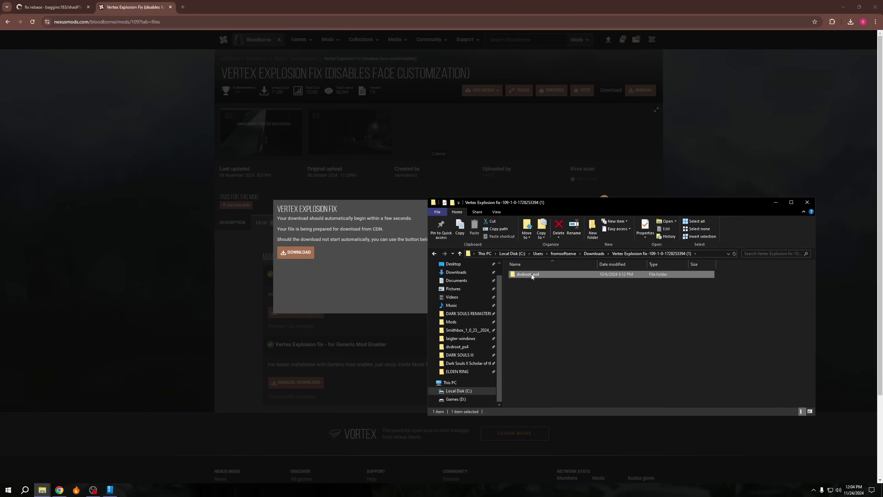
pyautogui.click(536, 337)
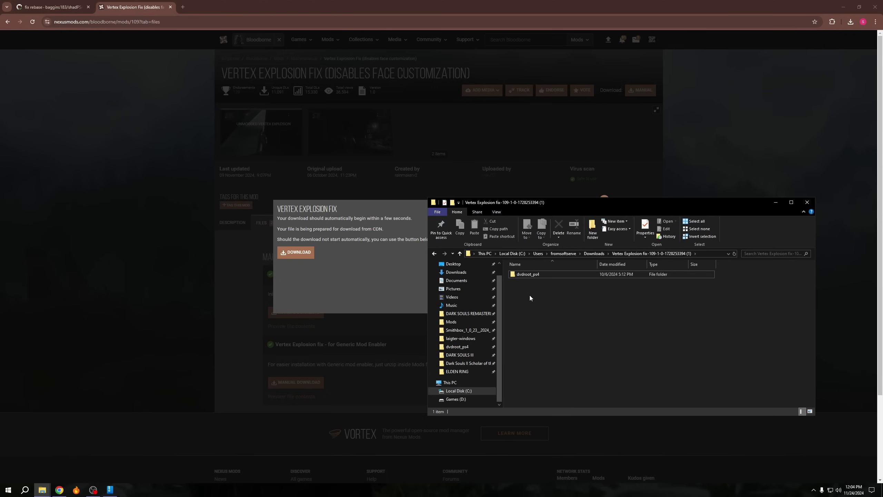
# Place the Bloodborne install window beside the extracted mod's window and go up to the CUSA03173 folder.
pyautogui.hotkey('alt', 'Tab')
pyautogui.click(663, 296)
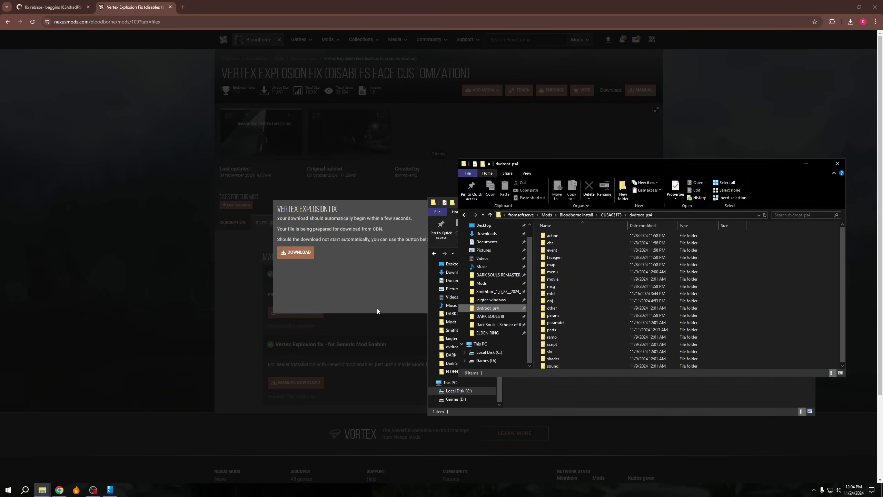
pyautogui.moveTo(557, 163); pyautogui.dragTo(106, 189)
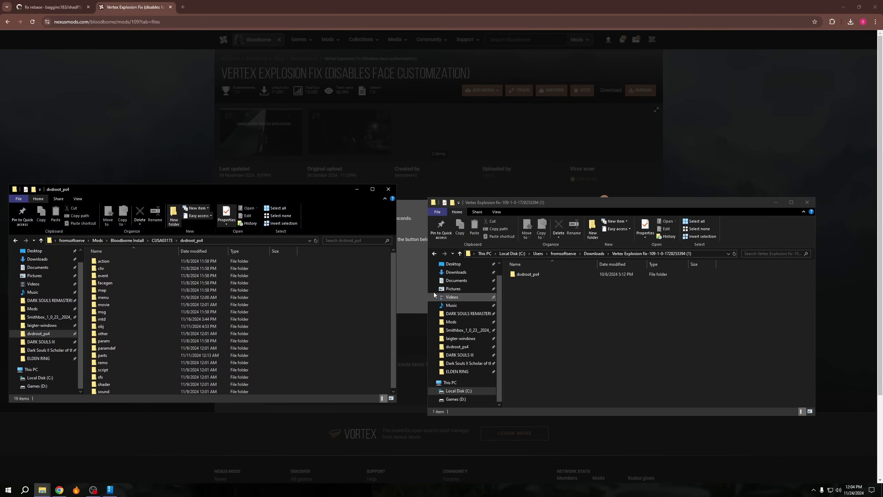
pyautogui.click(540, 277)
pyautogui.click(163, 240)
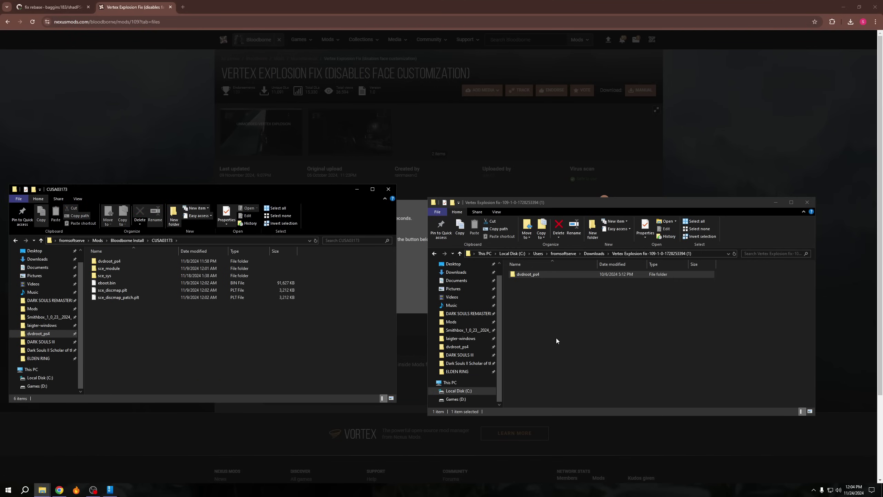
# Inspect the mod's dvdroot_ps4 and parts folders, and return to the extracted mod's top-level folder.
pyautogui.doubleClick(554, 278)
pyautogui.doubleClick(543, 275)
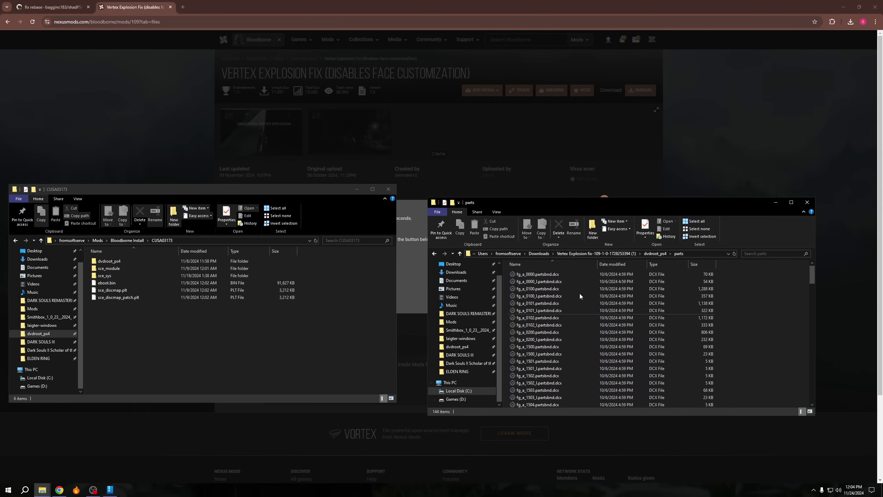
pyautogui.click(661, 255)
pyautogui.click(644, 254)
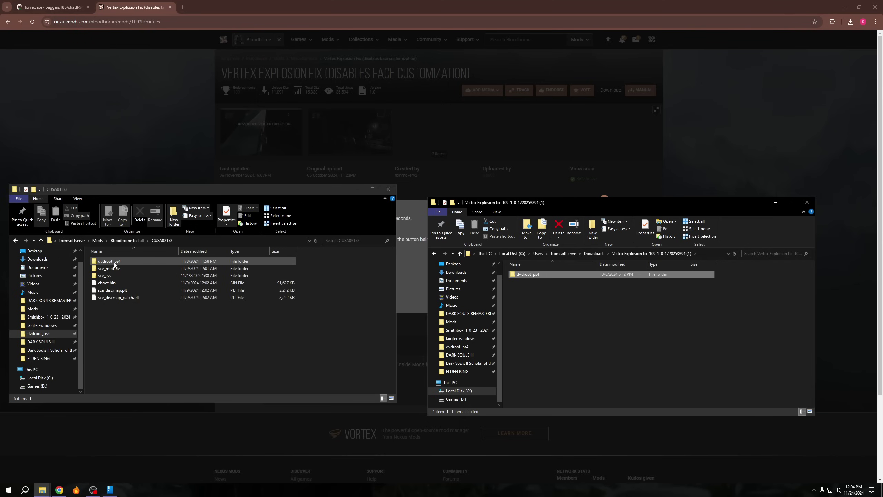
# Close the Vertex Explosion Fix download notice and return to Bloodborne's all-time popular mods list on Nexus Mods.
pyautogui.click(741, 144)
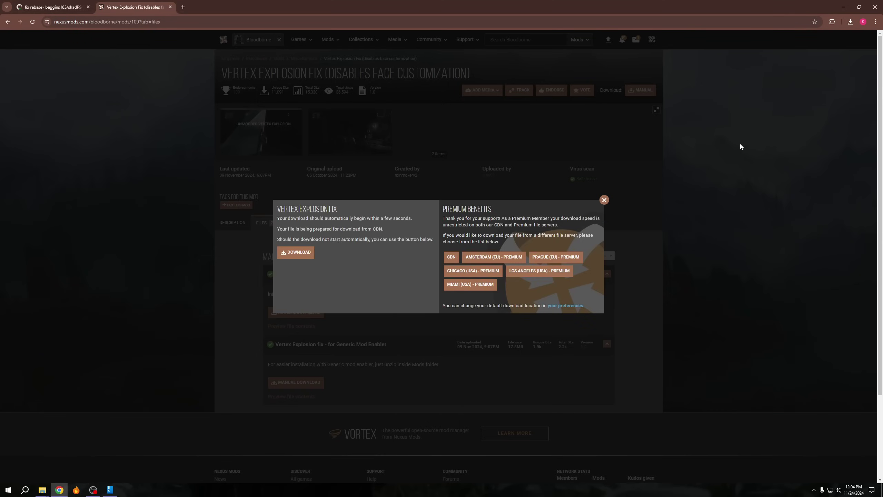
pyautogui.click(604, 200)
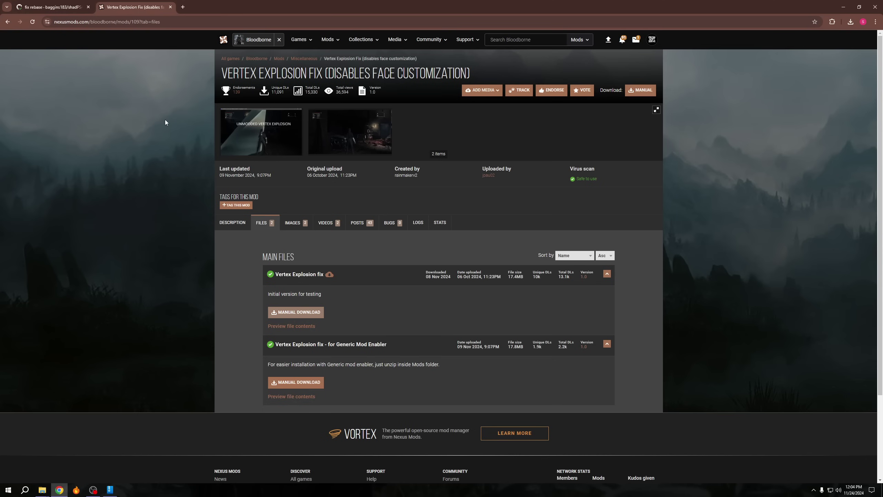
pyautogui.click(7, 22)
pyautogui.click(7, 22)
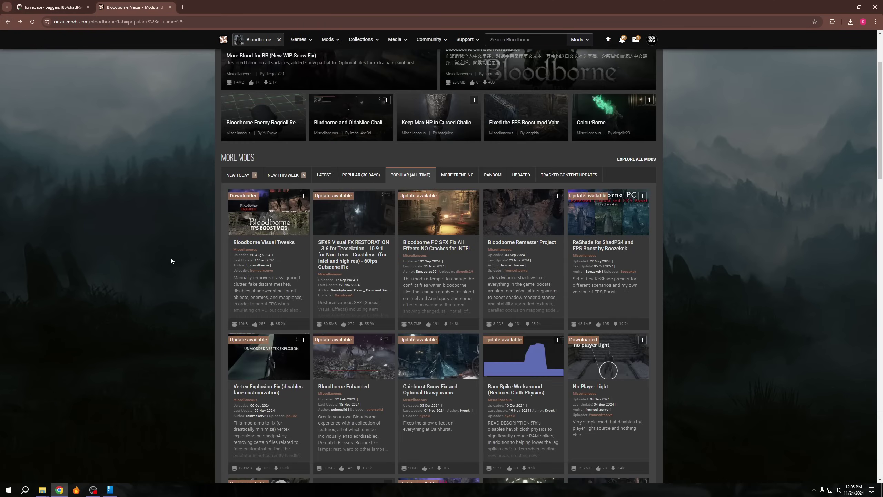
pyautogui.scroll(-1, 703, 310)
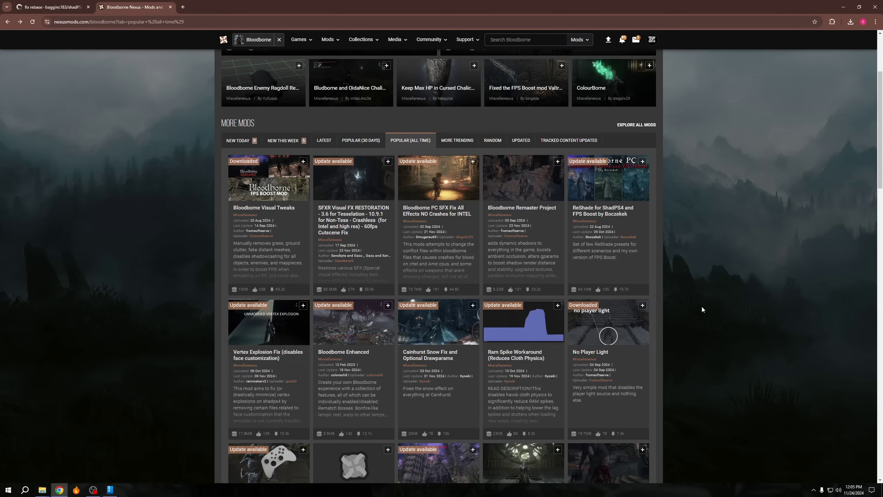
# Open the Cainhurst Snow Fix and Optional Drawparams mod and download its Cainhurst Snow Fix main file to Downloads.
pyautogui.click(415, 355)
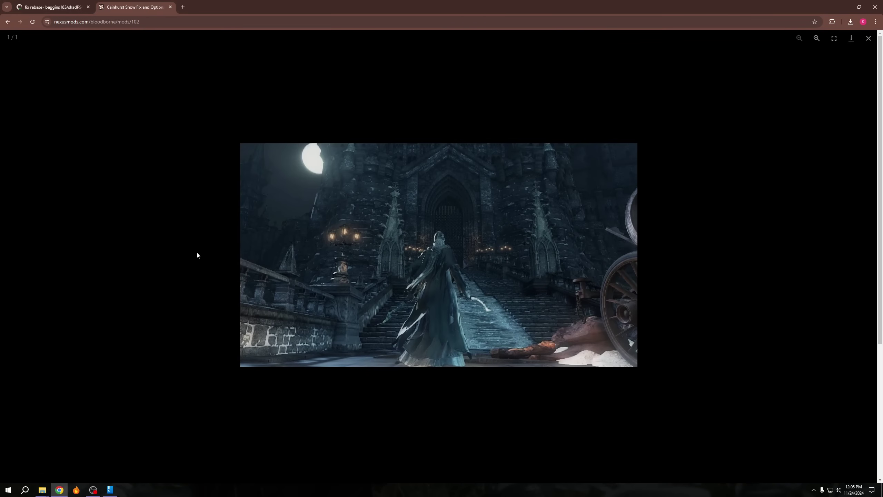
pyautogui.click(191, 240)
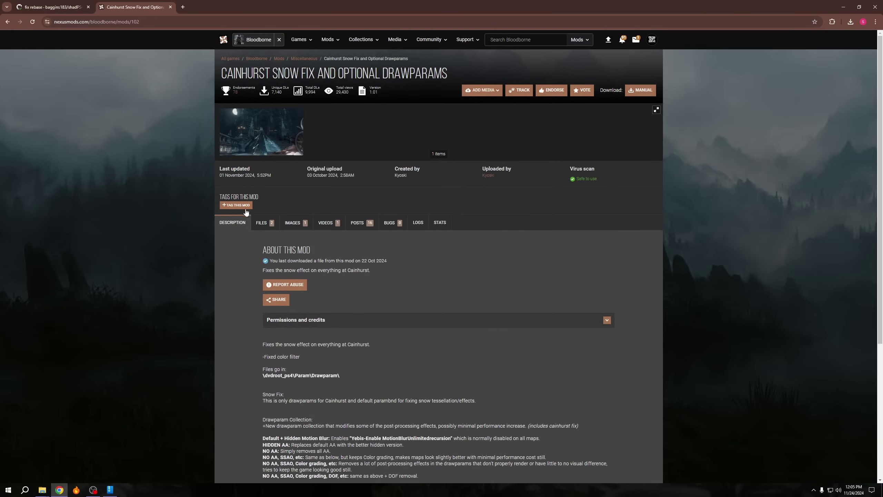
pyautogui.click(264, 223)
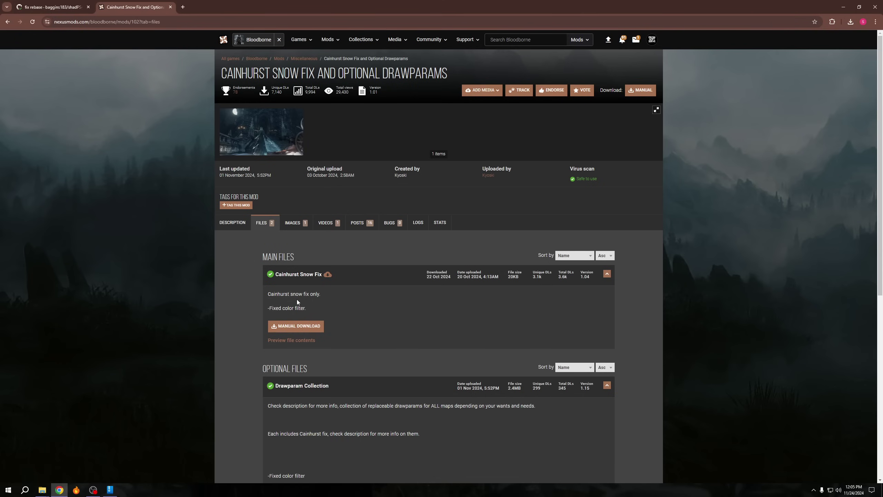
pyautogui.click(300, 328)
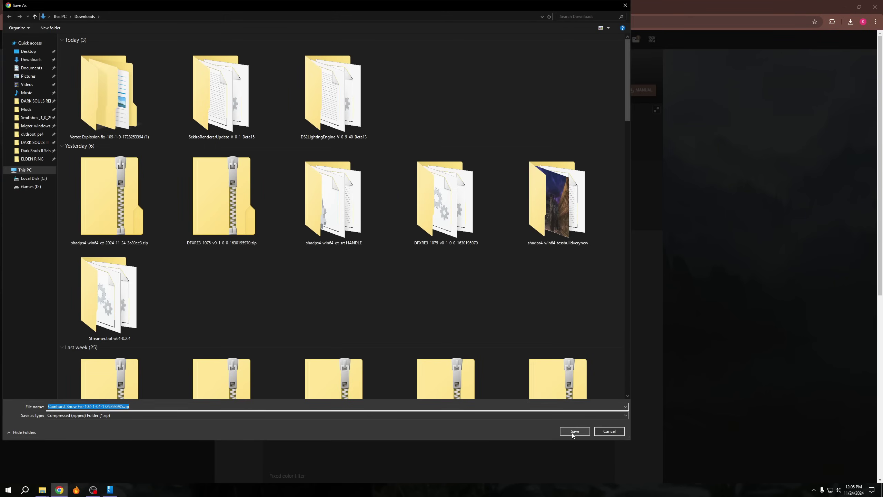
pyautogui.click(574, 432)
pyautogui.click(605, 200)
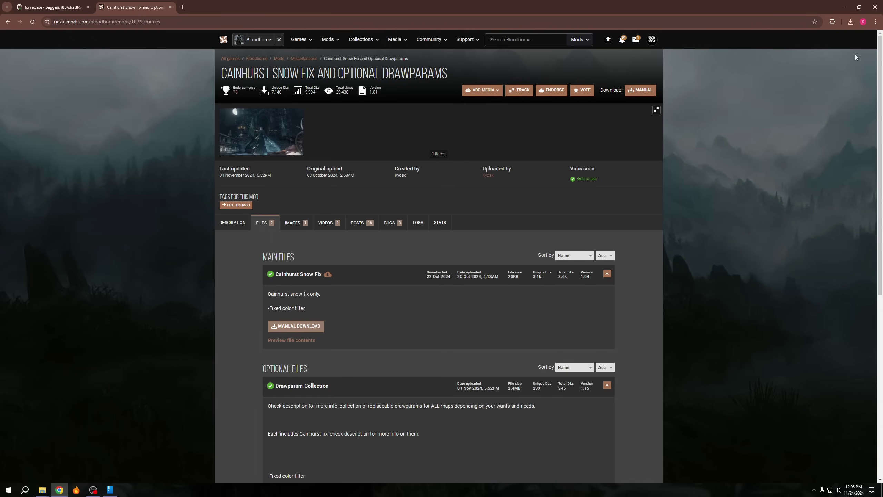
# Open the downloaded Cainhurst Snow Fix archive, inspect its param and drawparam folders, and close it.
pyautogui.click(850, 22)
pyautogui.click(796, 64)
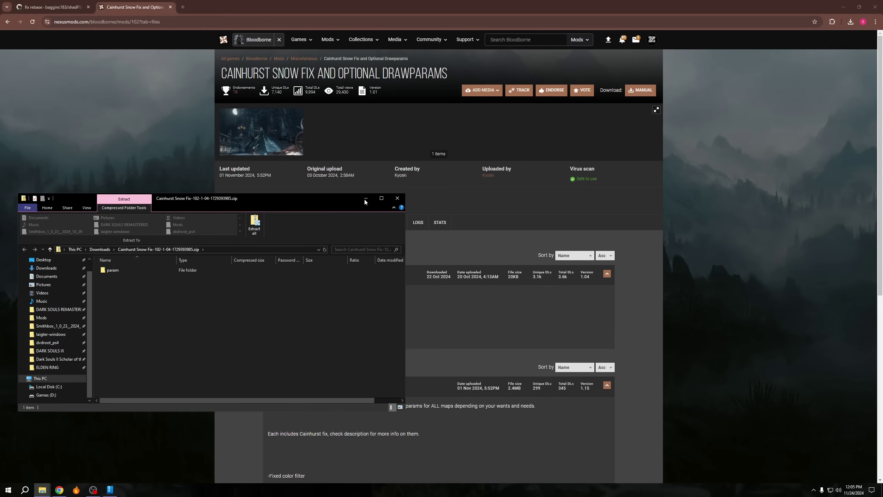
pyautogui.doubleClick(118, 271)
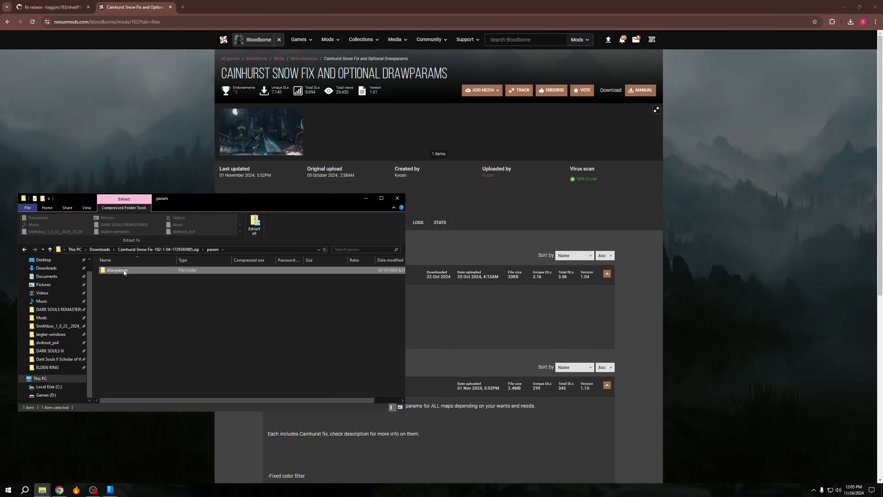
pyautogui.doubleClick(124, 271)
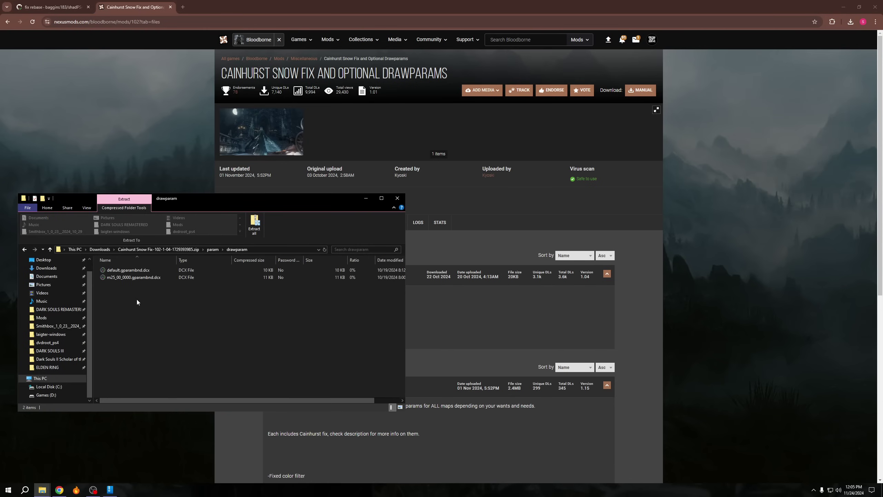
pyautogui.click(398, 198)
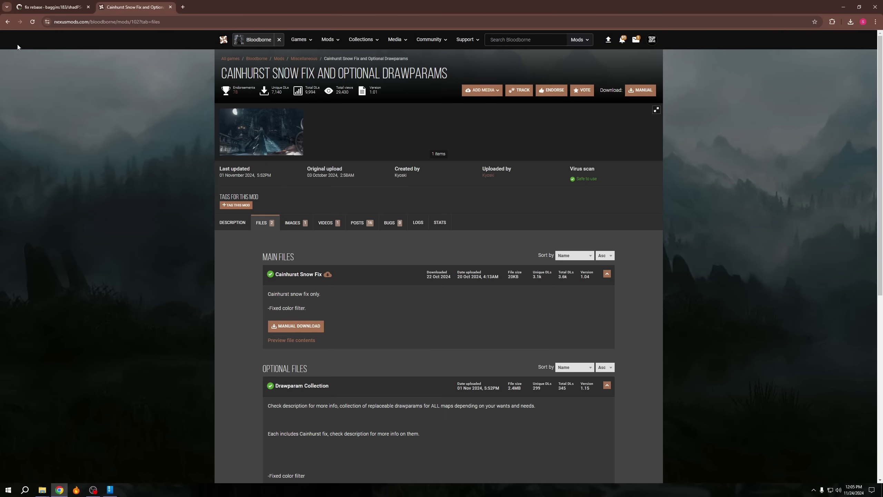
# Return to the popular mods list, open Ram Spike Workaround (Reduces Cloth Physics), and review its downloadable files.
pyautogui.click(7, 22)
pyautogui.click(8, 21)
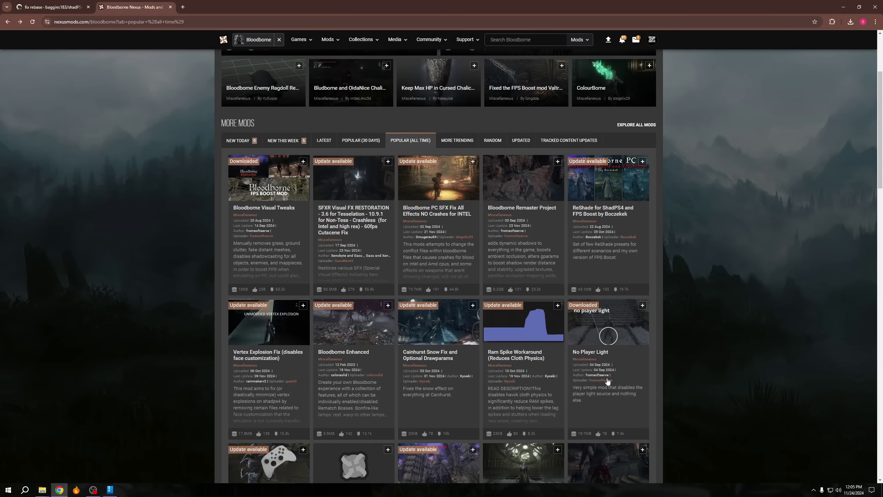
pyautogui.click(518, 357)
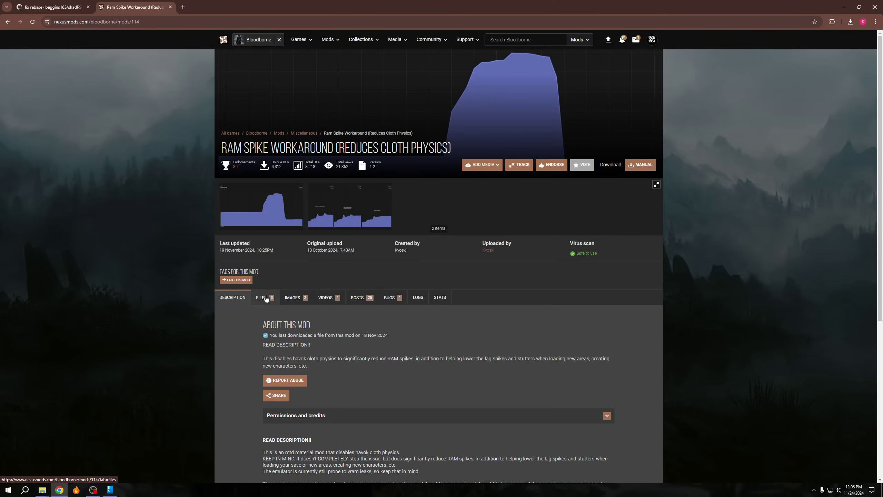
pyautogui.click(265, 297)
pyautogui.scroll(-3, 161, 327)
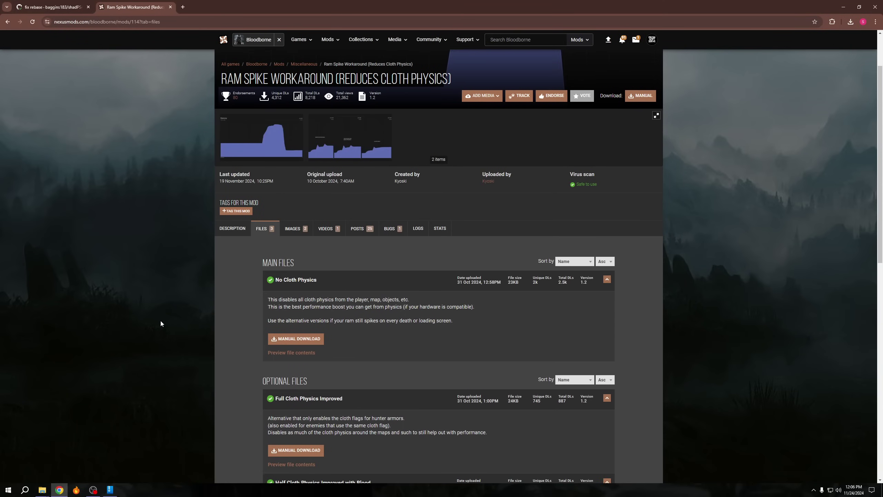
pyautogui.scroll(-2, 164, 321)
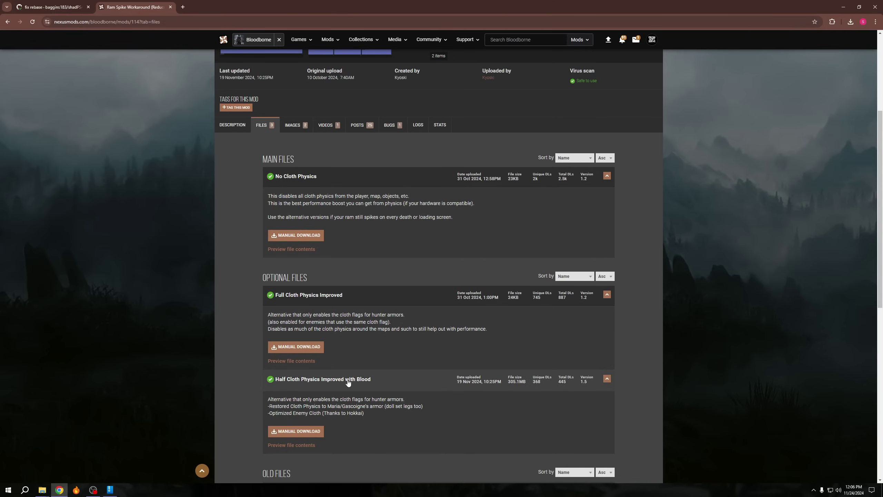
pyautogui.scroll(-1, 327, 395)
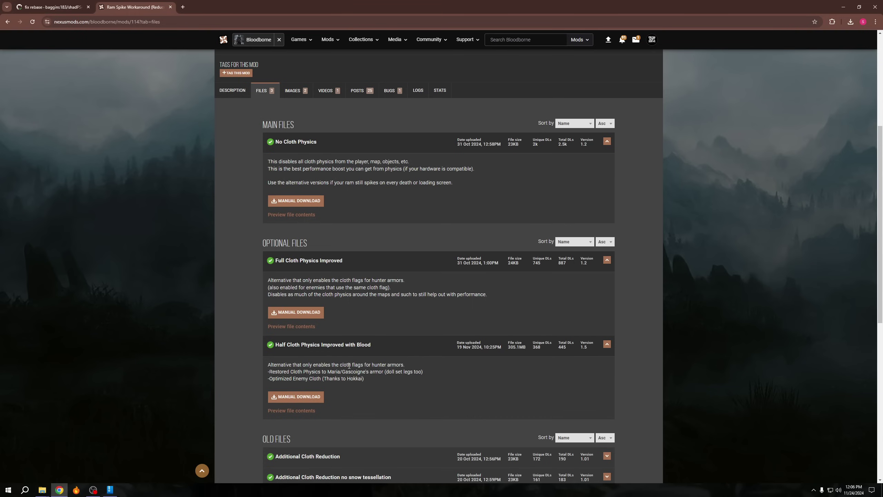
# Download the optional file Half Cloth Physics Improved with Blood to Downloads and save a second copy under the suggested name.
pyautogui.click(296, 397)
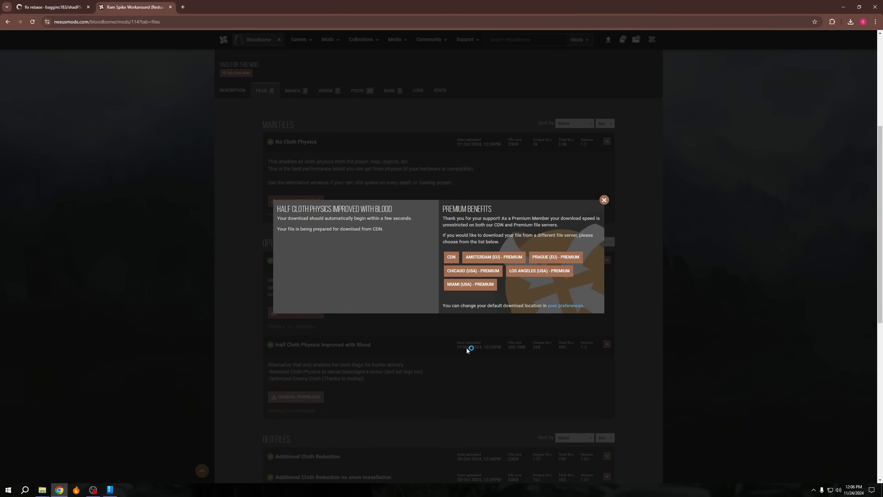
pyautogui.click(532, 308)
pyautogui.click(575, 431)
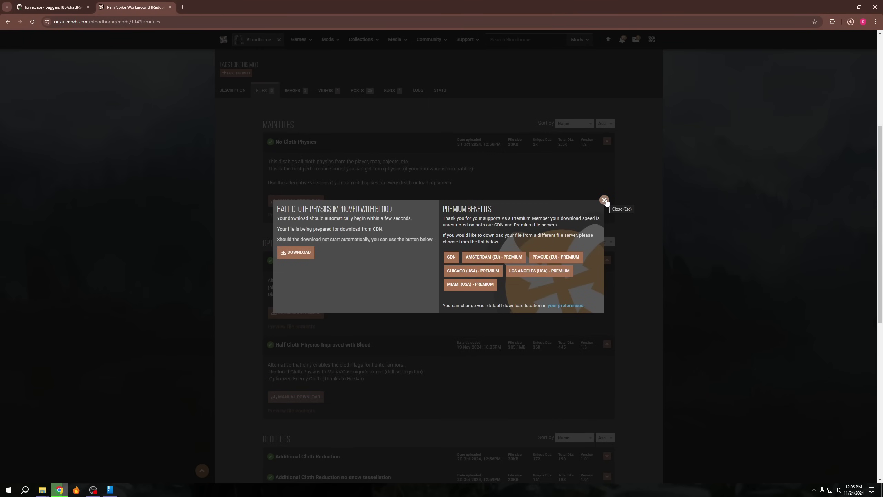
pyautogui.click(296, 252)
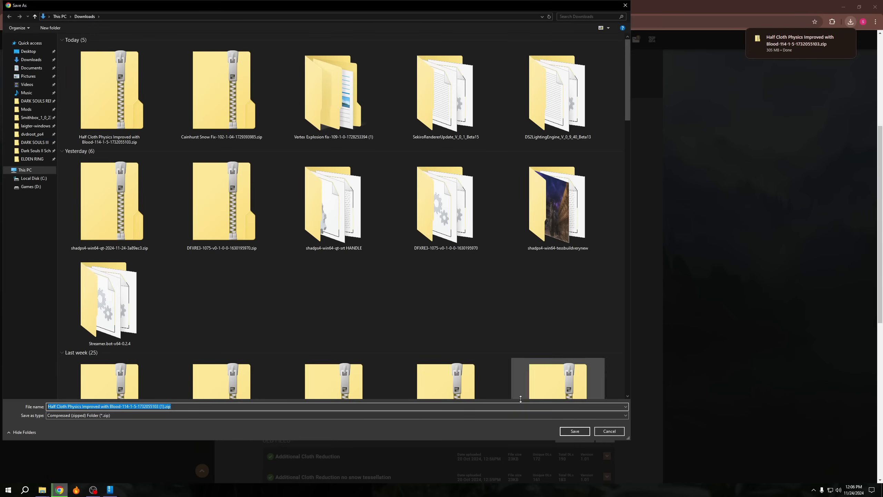
pyautogui.click(575, 431)
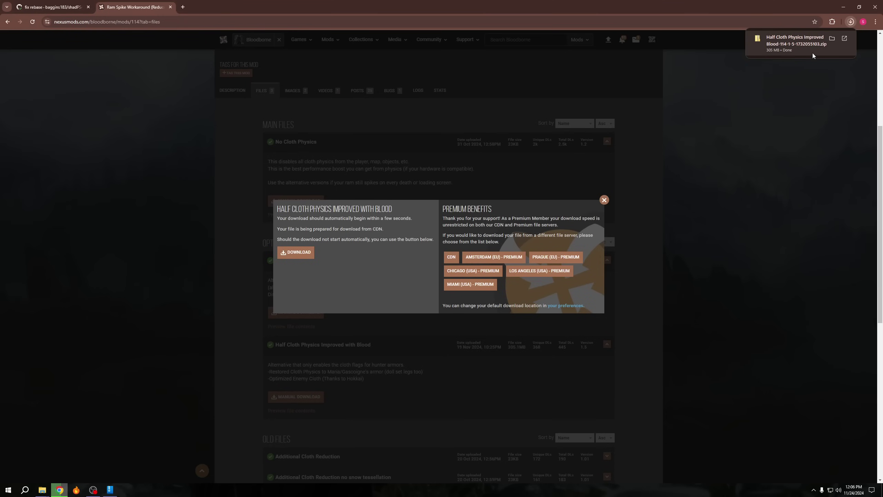
# Open the Half Cloth Physics Improved with Blood archive, look in its mtd folder, and extract everything into Downloads.
pyautogui.click(794, 37)
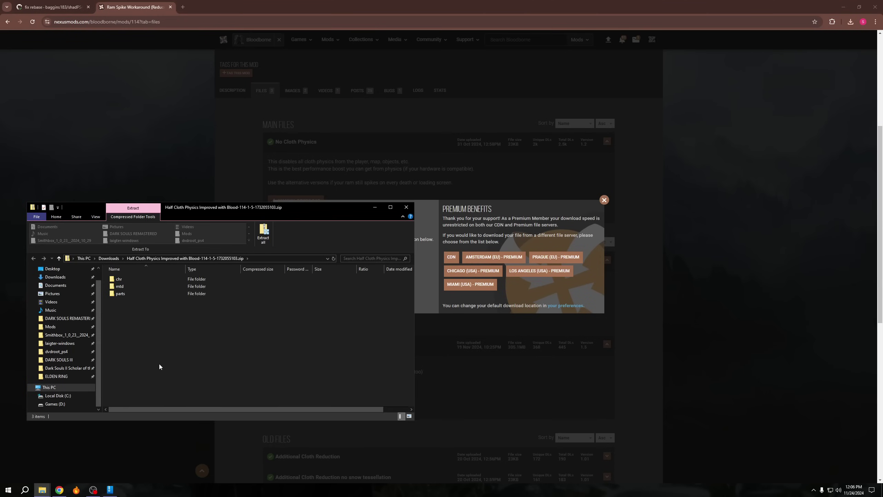
pyautogui.doubleClick(126, 287)
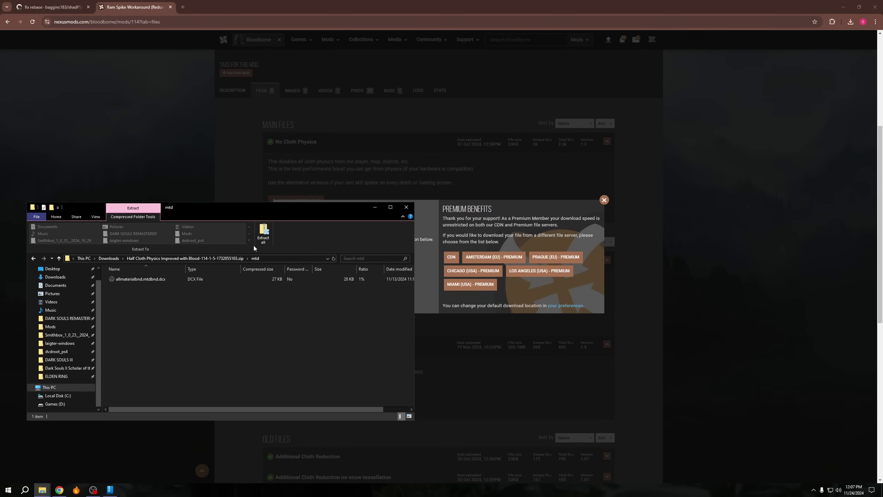
pyautogui.click(264, 233)
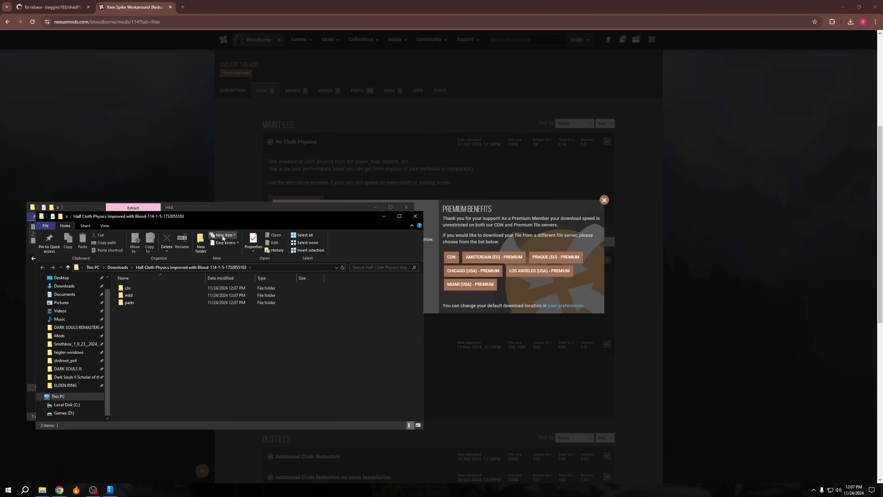
pyautogui.moveTo(216, 218); pyautogui.dragTo(212, 257)
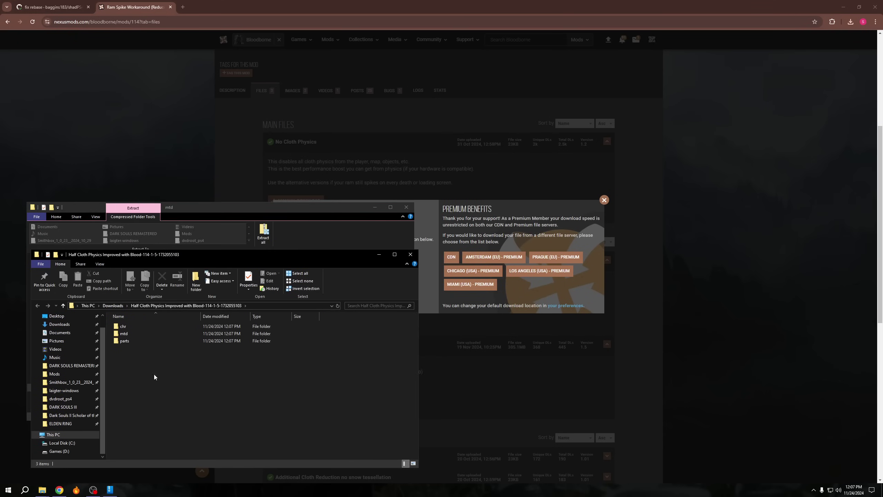
# Inspect the extracted cloth physics mod's mtd and chr folders, and return to its top-level folder.
pyautogui.doubleClick(126, 340)
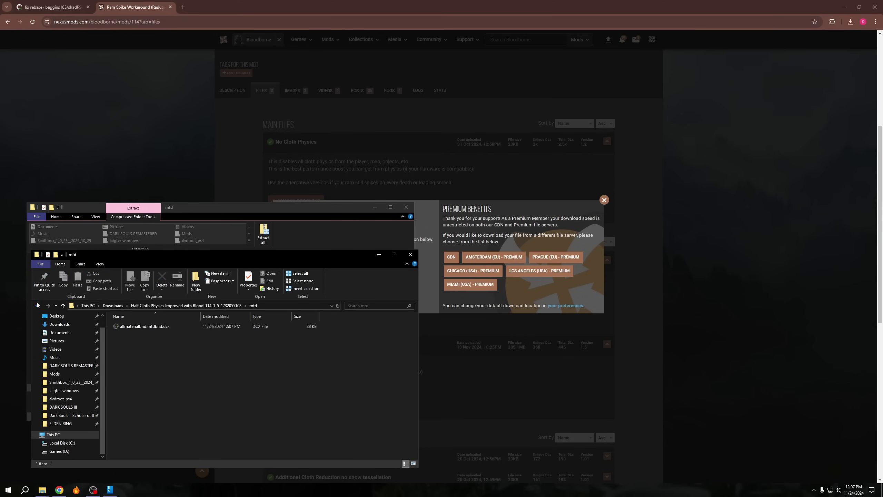
pyautogui.click(38, 306)
pyautogui.doubleClick(133, 329)
pyautogui.scroll(-5, 225, 383)
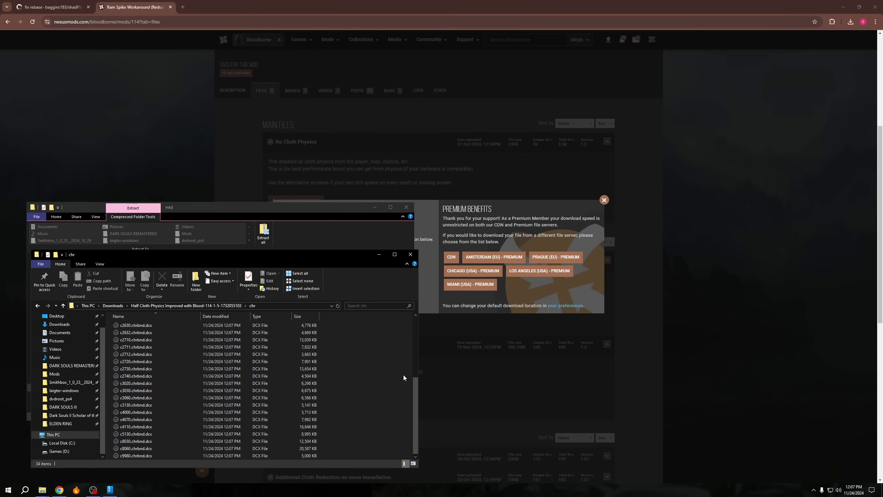
pyautogui.scroll(5, 403, 375)
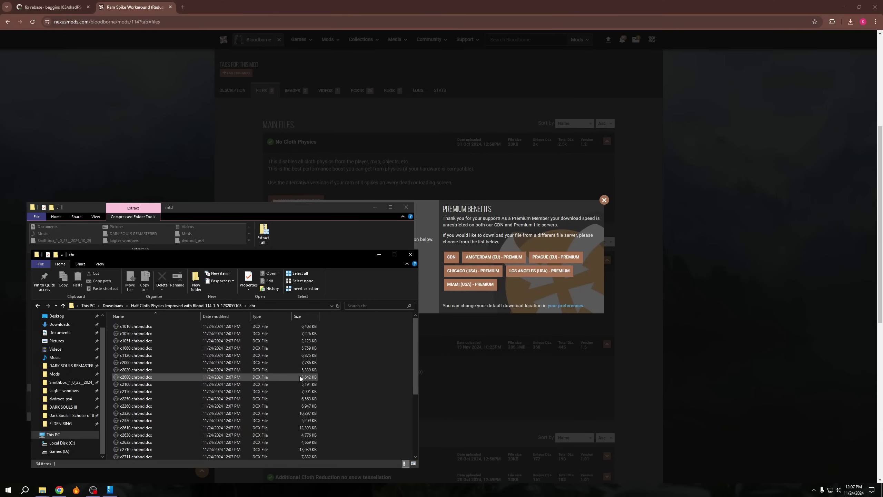
pyautogui.click(37, 305)
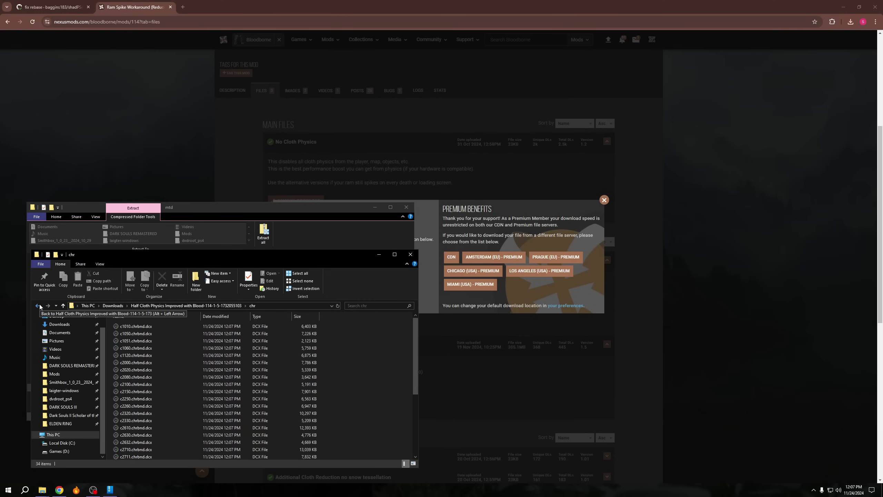
# Select the mod's chr, mtd and parts folders, place the CUSA03173 window beside them, and open its dvdroot_ps4 folder.
pyautogui.click(260, 404)
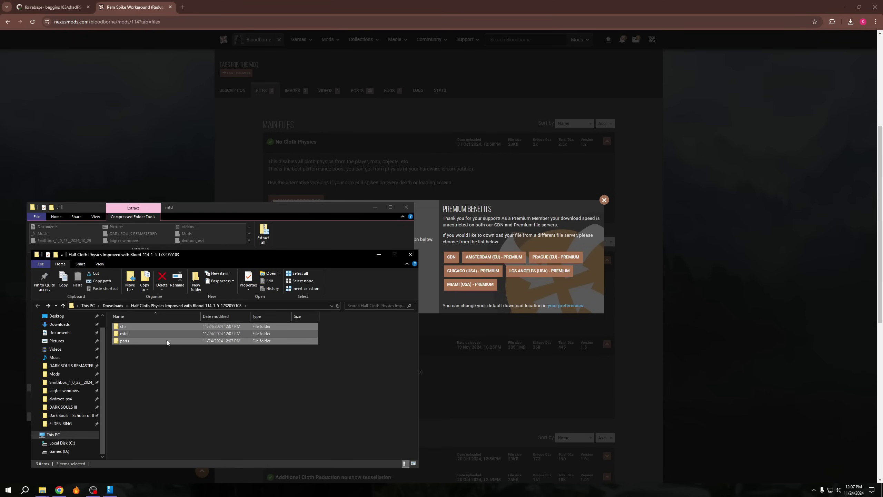
pyautogui.hotkey('alt', 'Tab')
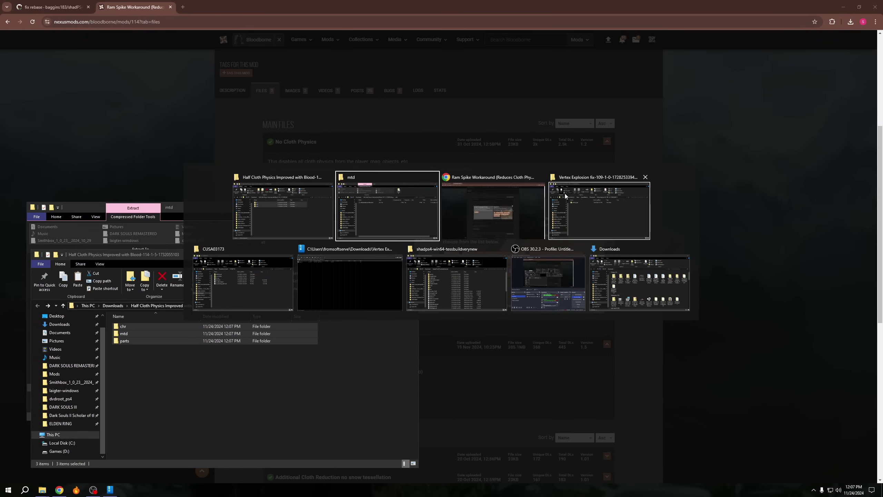
pyautogui.click(259, 289)
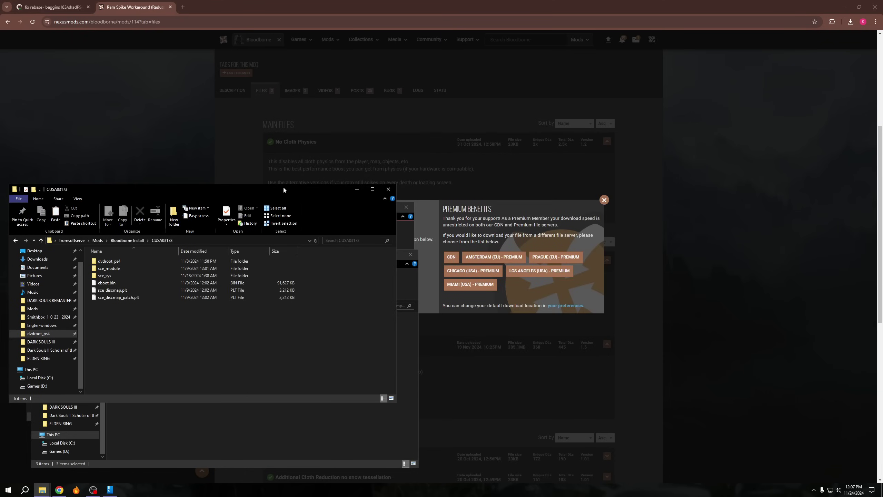
pyautogui.moveTo(282, 189); pyautogui.dragTo(722, 212)
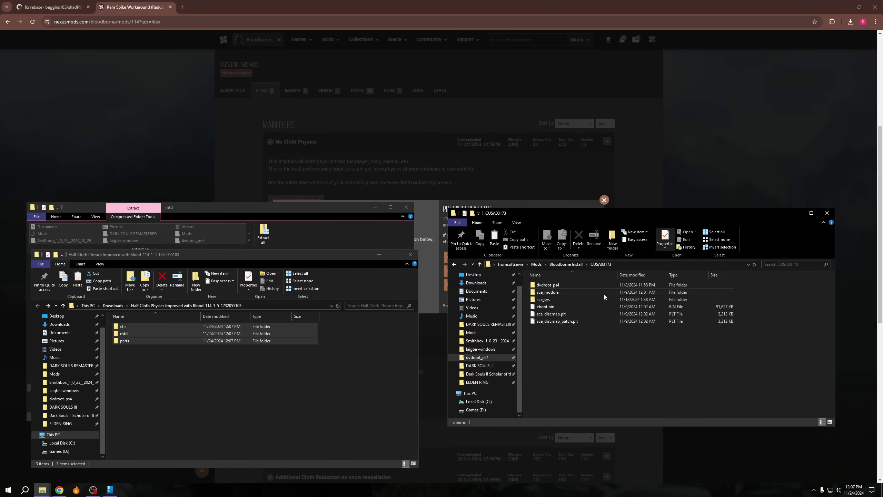
pyautogui.doubleClick(551, 285)
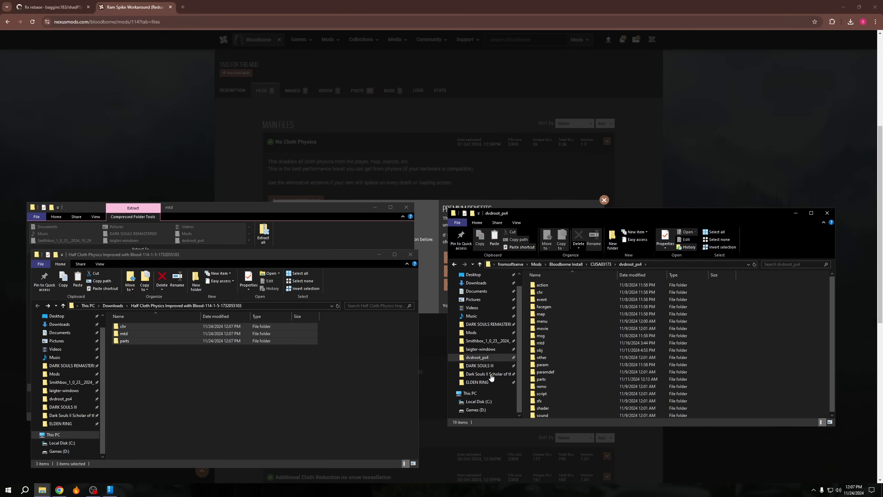
# Copy the cloth physics mod's chr, mtd and parts folders into dvdroot_ps4, replacing the files already in the destination.
pyautogui.click(120, 361)
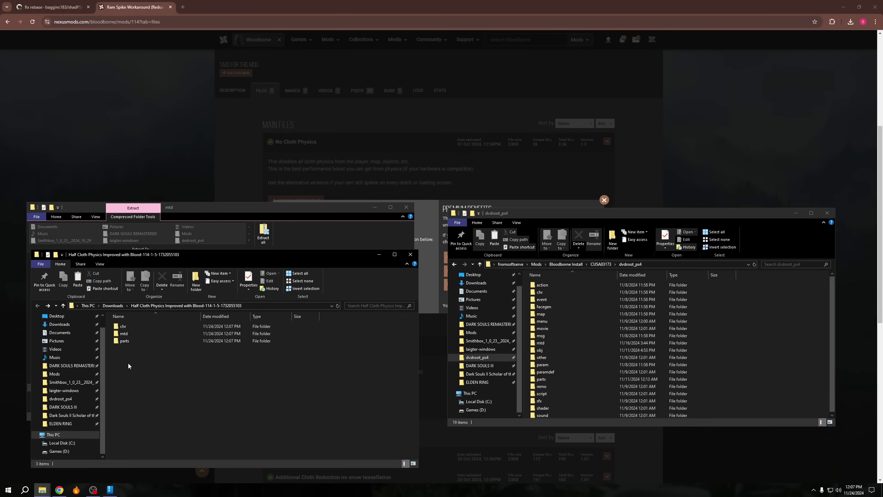
pyautogui.moveTo(129, 365); pyautogui.dragTo(774, 344)
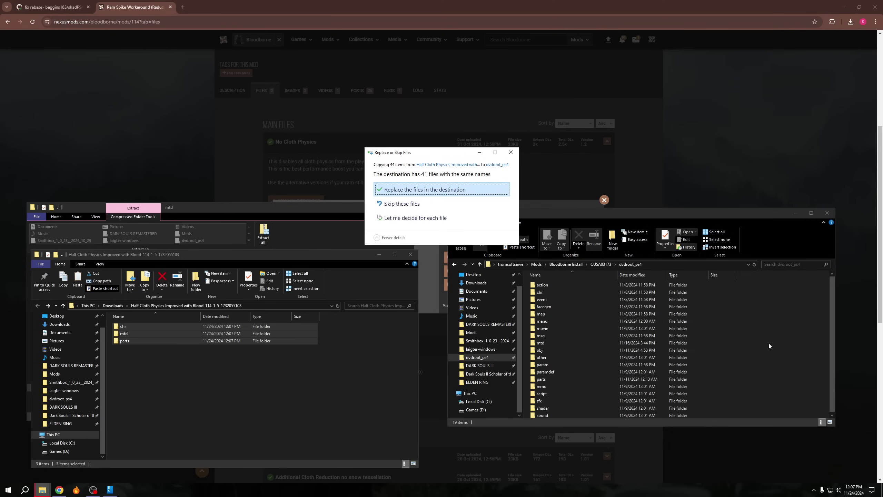
pyautogui.click(444, 189)
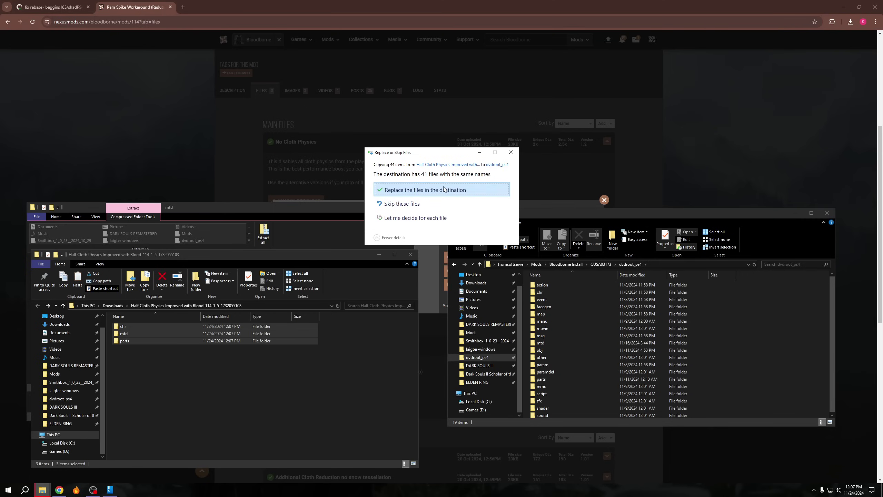
pyautogui.click(766, 323)
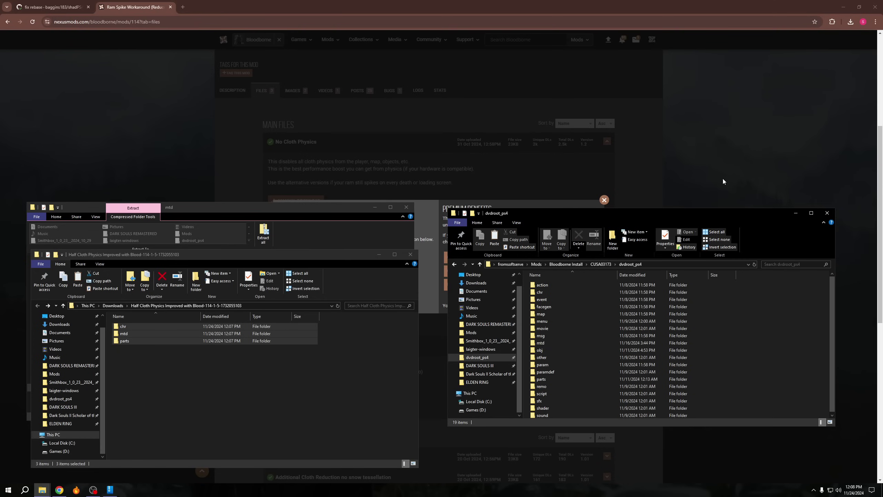
# Dismiss the mod page's download notice and examine both memory usage images of Ram Spike Workaround at full size.
pyautogui.click(727, 145)
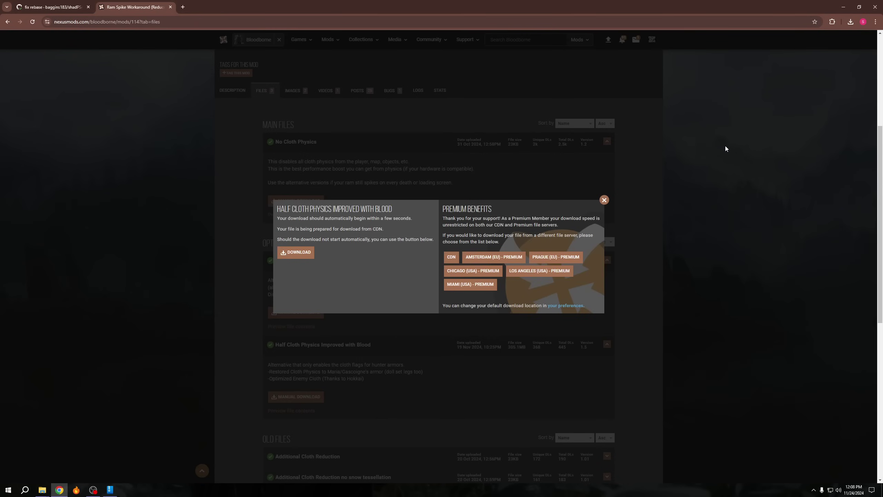
pyautogui.click(605, 200)
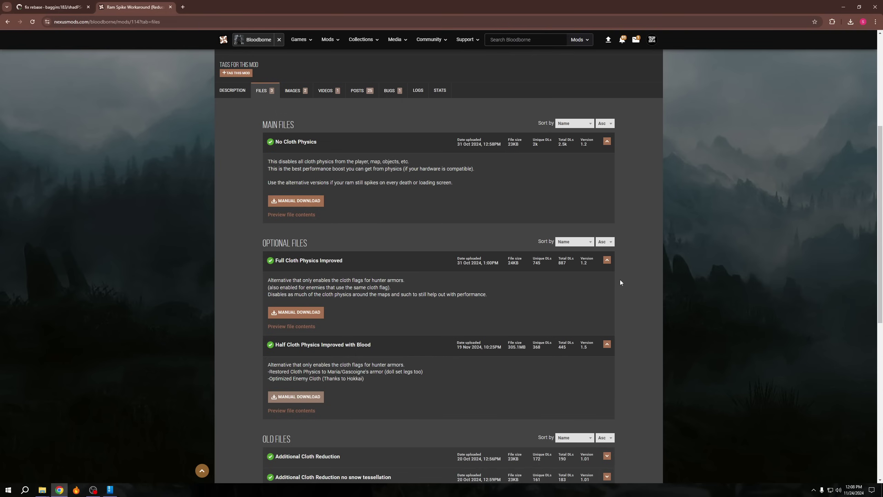
pyautogui.scroll(5, 619, 246)
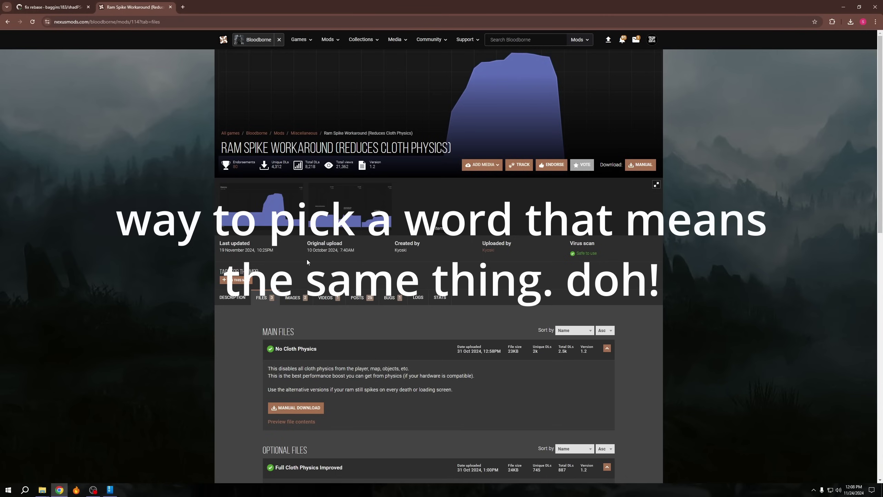
pyautogui.click(300, 197)
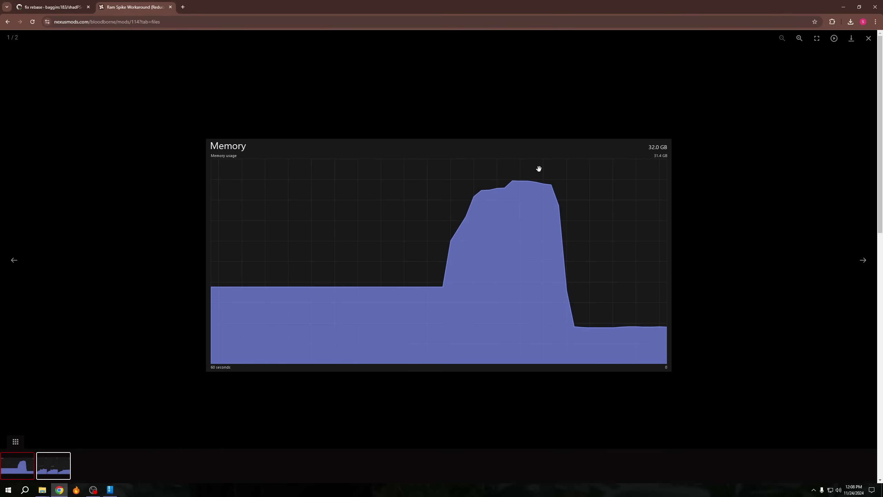
pyautogui.click(747, 289)
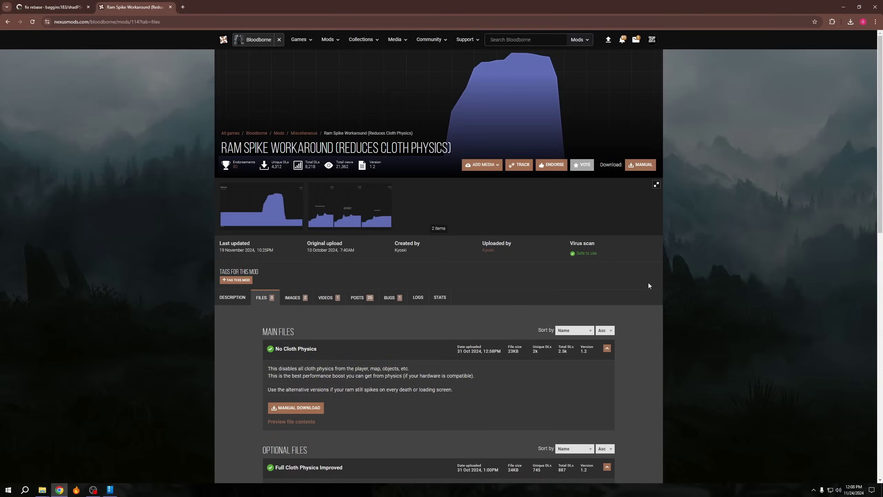
pyautogui.click(330, 214)
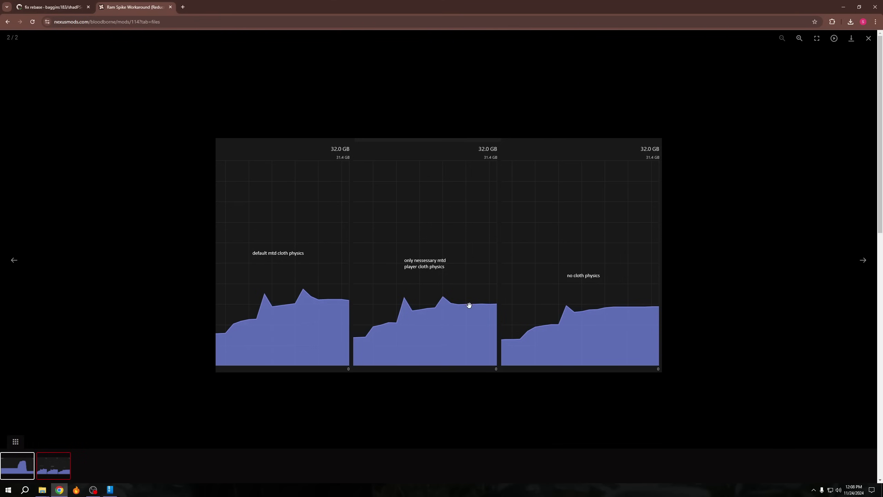
pyautogui.click(687, 182)
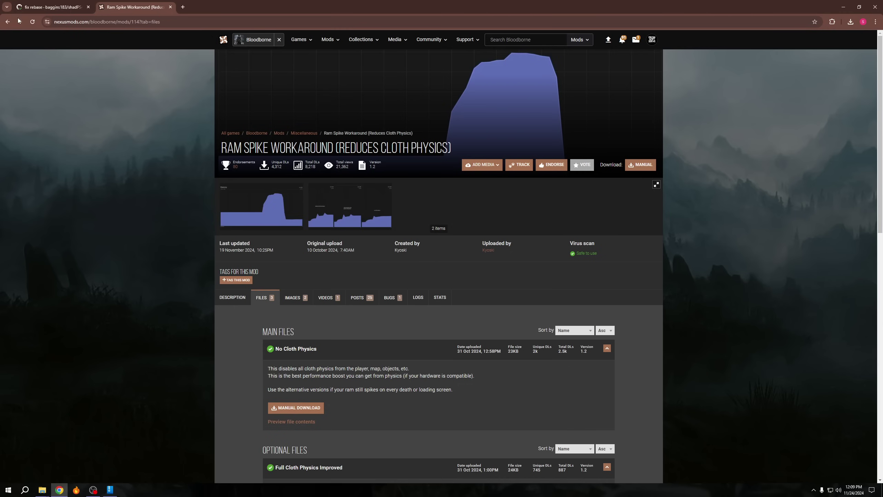
# Return to the Bloodborne mod list, open Bloodborne Visual Tweaks and review its main and optional files.
pyautogui.click(7, 22)
pyautogui.click(7, 22)
pyautogui.scroll(4, 196, 288)
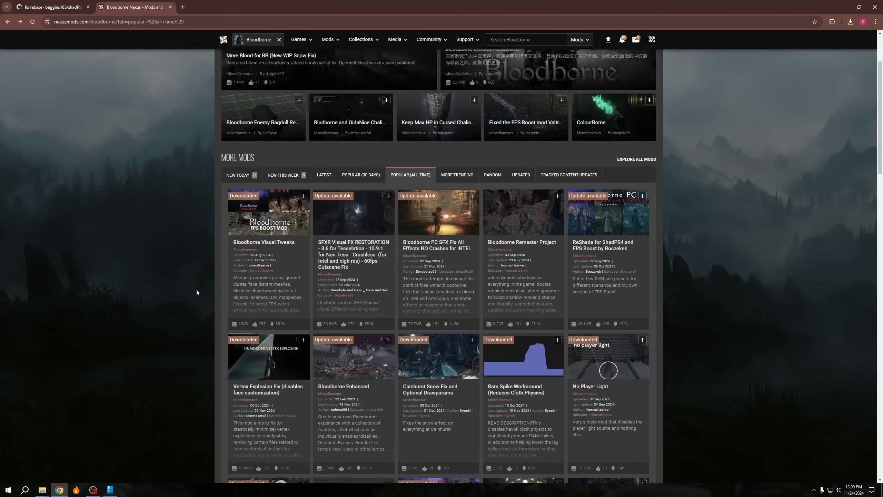
pyautogui.click(273, 347)
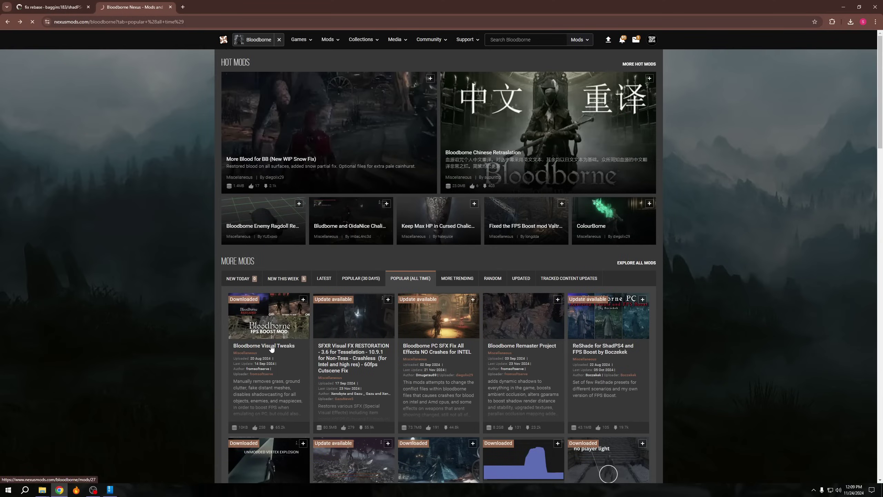
pyautogui.click(262, 245)
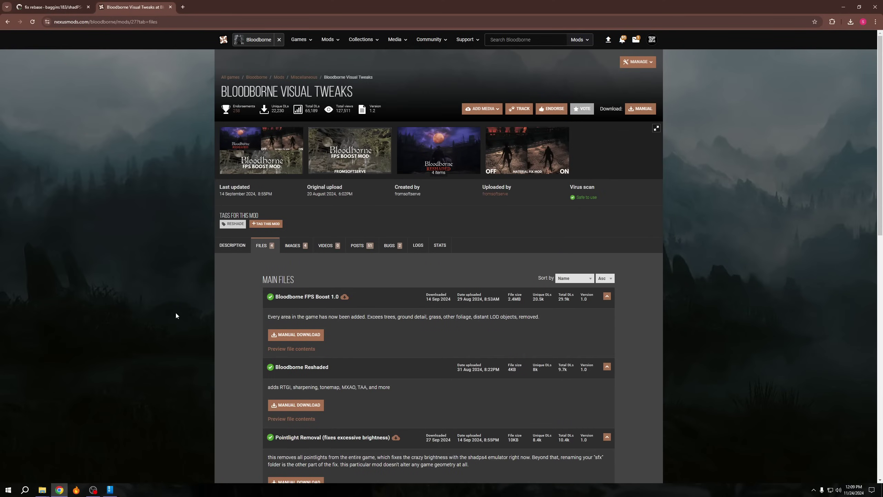
pyautogui.scroll(-1, 176, 315)
pyautogui.scroll(-4, 178, 310)
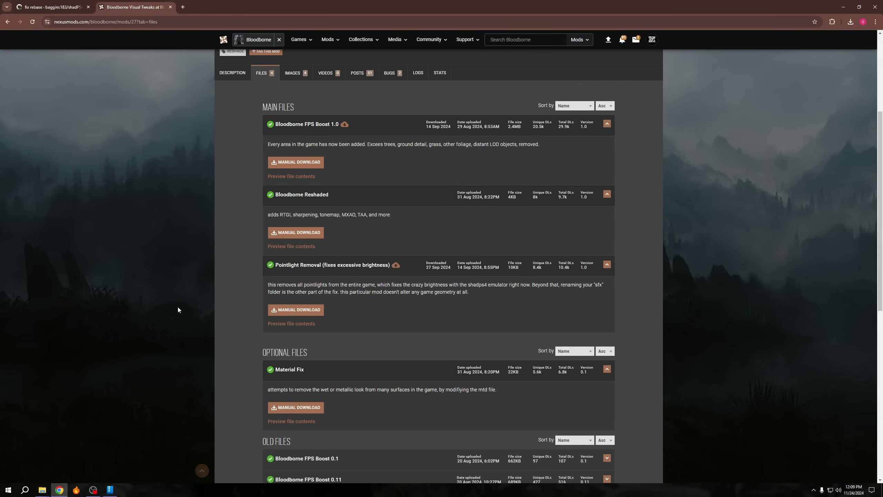
pyautogui.scroll(5, 203, 326)
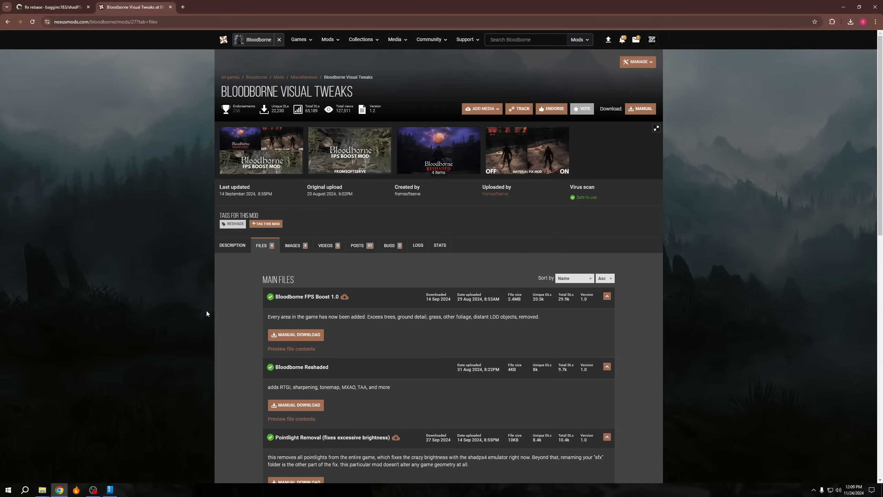
pyautogui.scroll(-1, 212, 297)
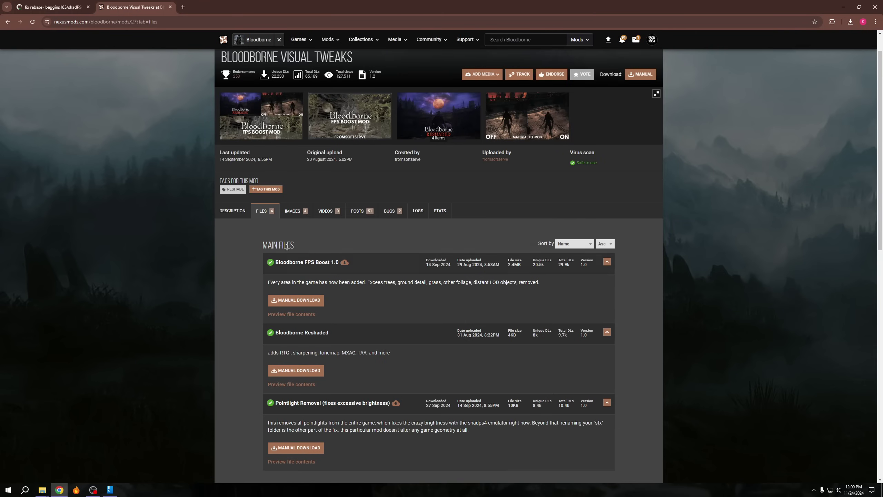
# Go back to the mod list and open the files page of ReShade for ShadPS4 and FPS Boost by Boczekek.
pyautogui.click(7, 23)
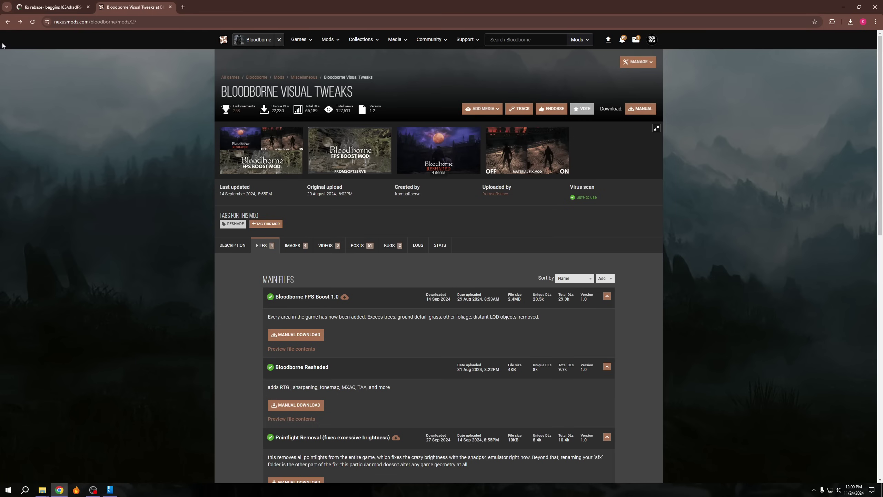
pyautogui.click(8, 22)
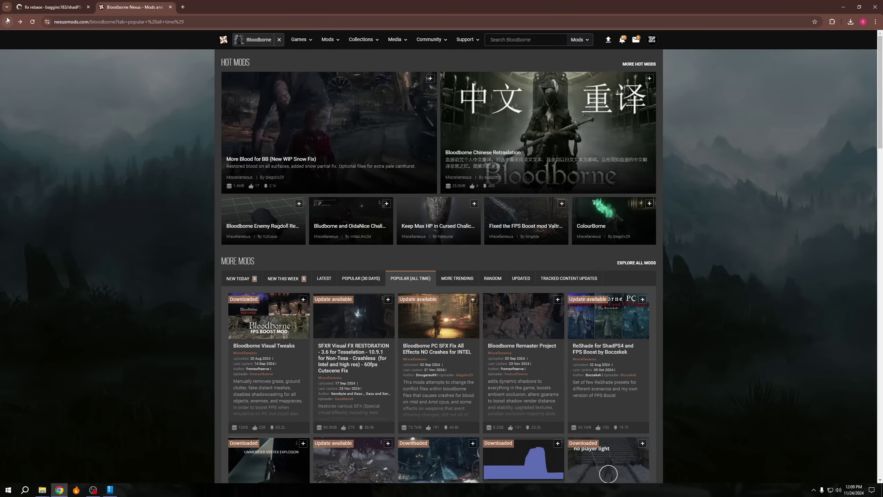
pyautogui.click(585, 353)
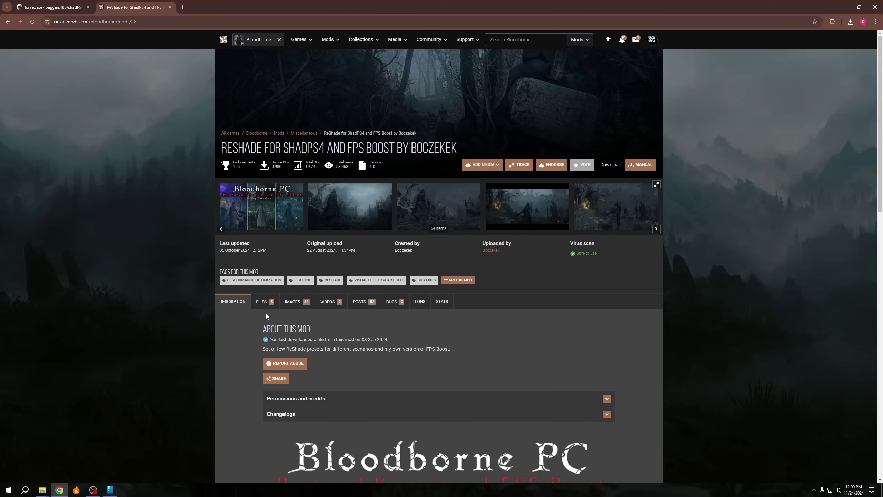
pyautogui.scroll(-5, 244, 330)
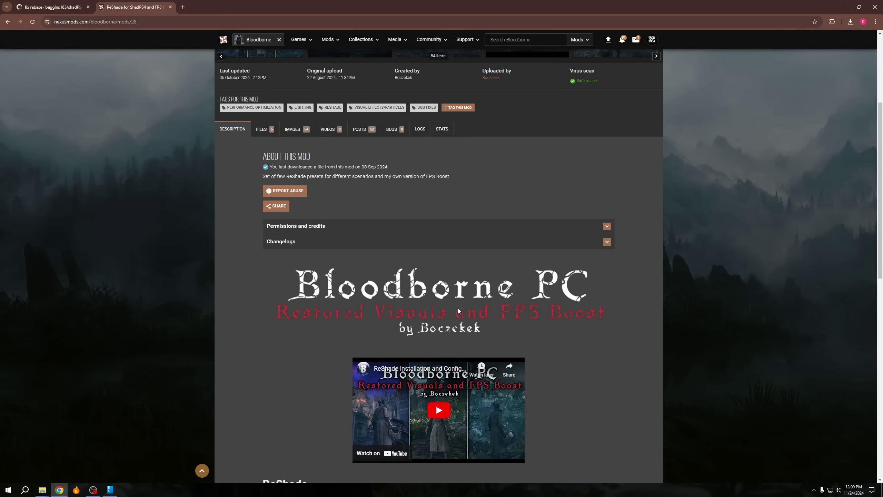
pyautogui.scroll(5, 241, 312)
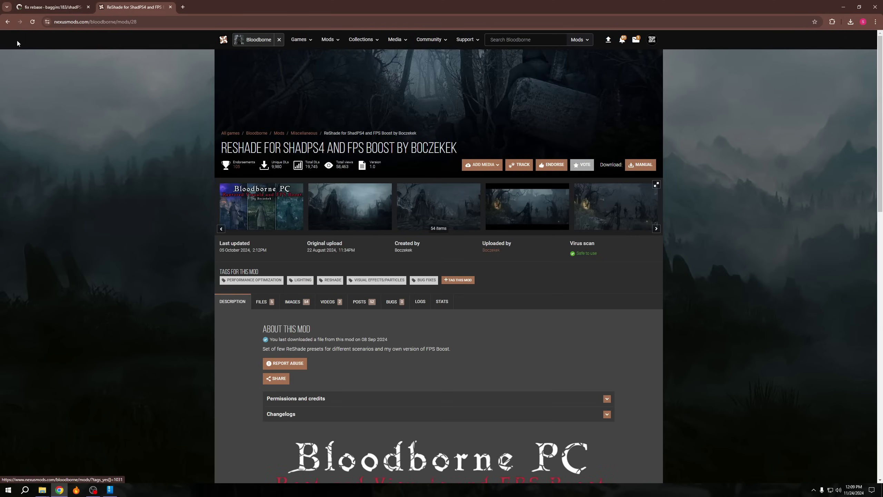
pyautogui.click(265, 302)
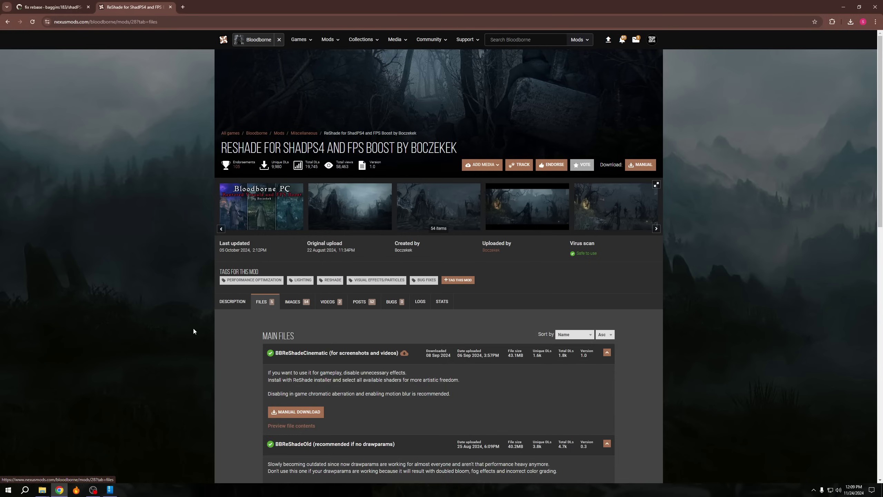
# Download the optional file Boczekek's FPS boost to Downloads under its suggested name.
pyautogui.scroll(-1, 193, 327)
pyautogui.scroll(-1, 297, 319)
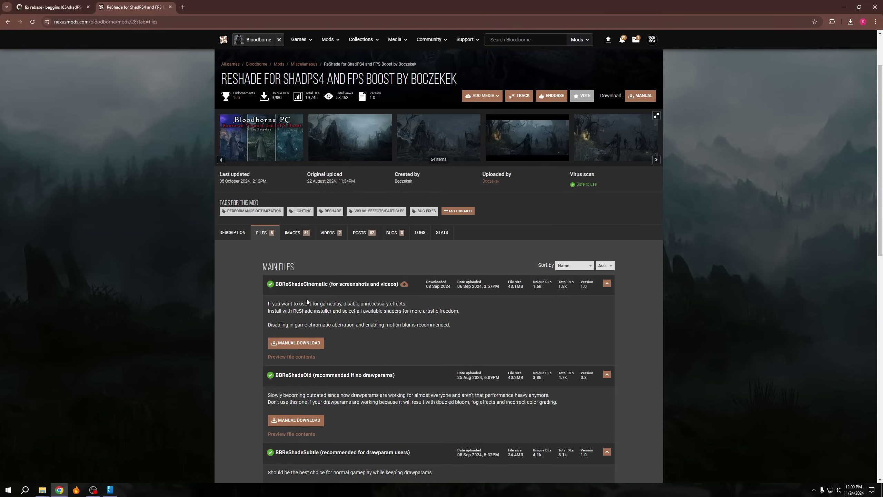
pyautogui.scroll(-2, 308, 287)
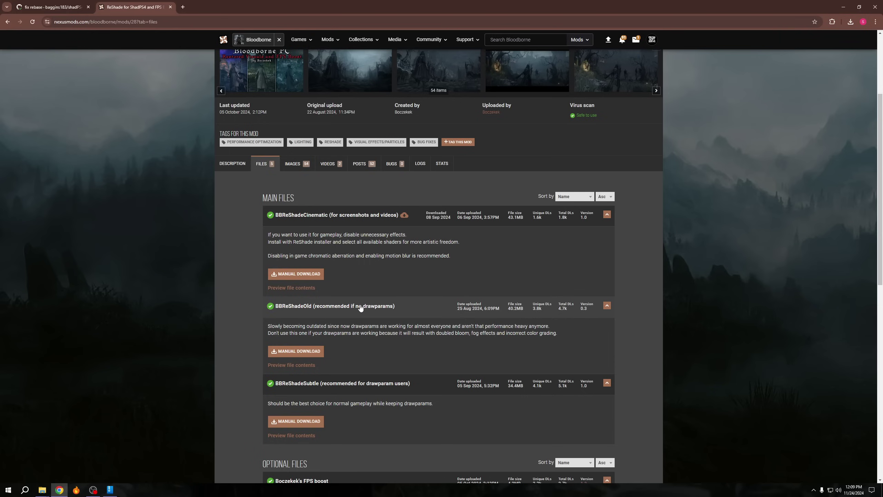
pyautogui.scroll(-4, 360, 308)
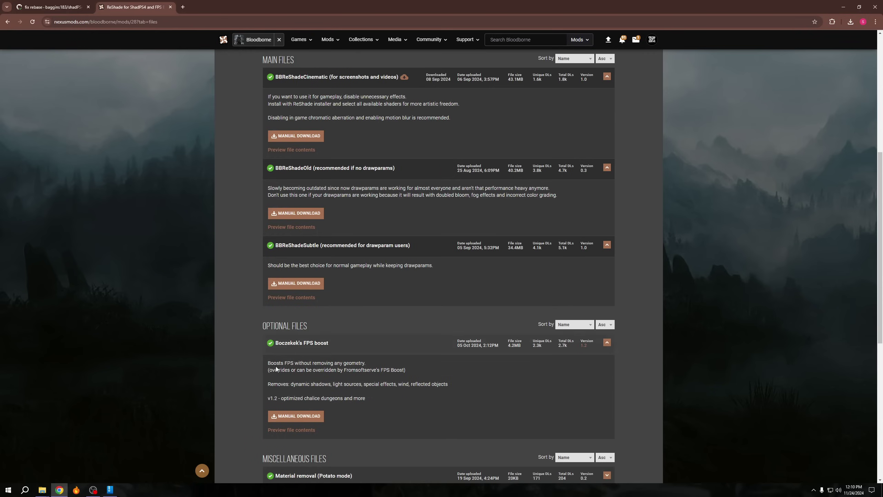
pyautogui.scroll(-1, 259, 377)
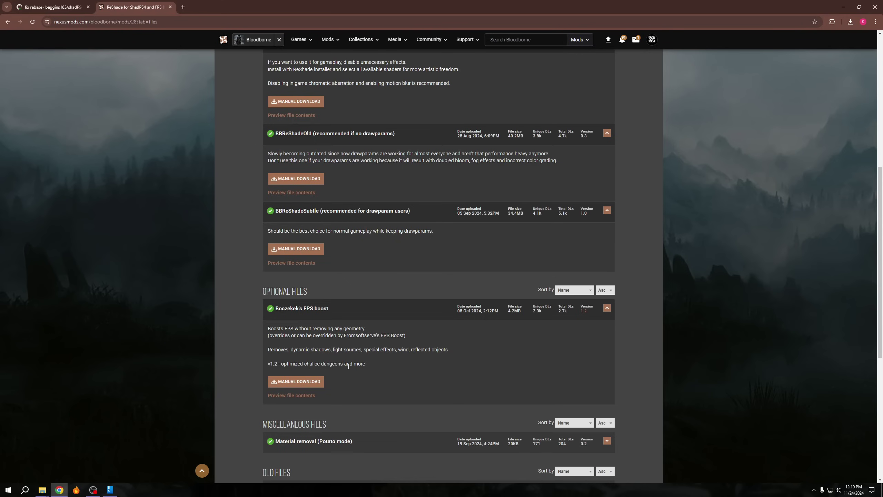
pyautogui.click(302, 381)
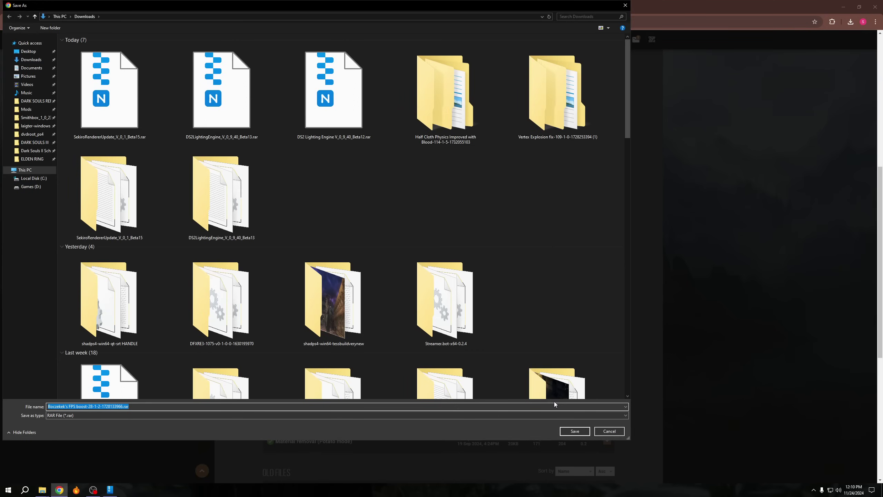
pyautogui.click(574, 431)
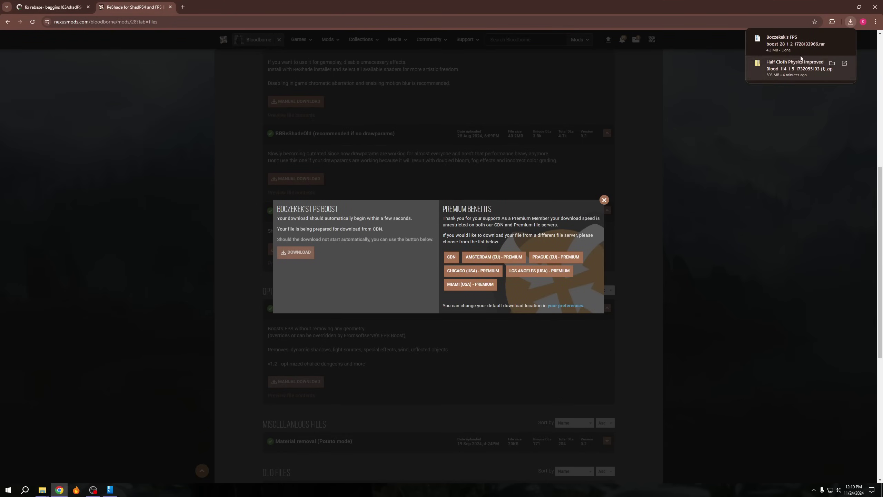
# Open the Boczekek's FPS boost archive, extract it into its own folder in Downloads, and close the archive.
pyautogui.click(795, 37)
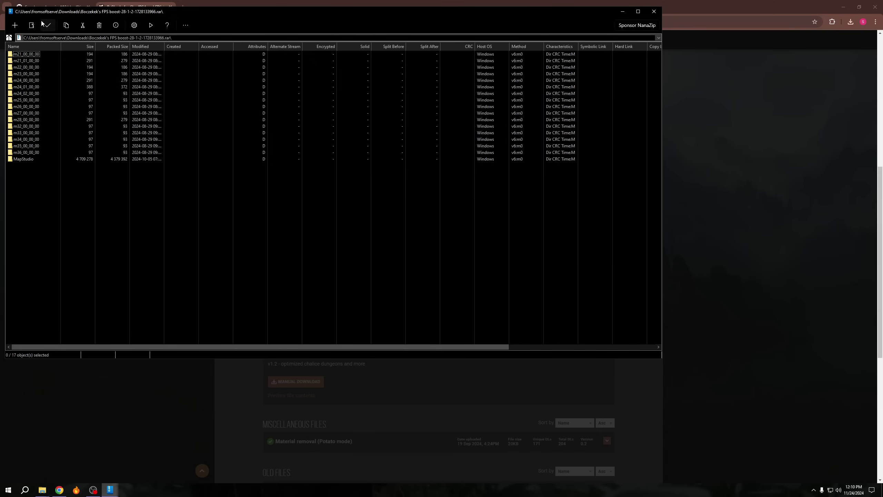
pyautogui.click(31, 25)
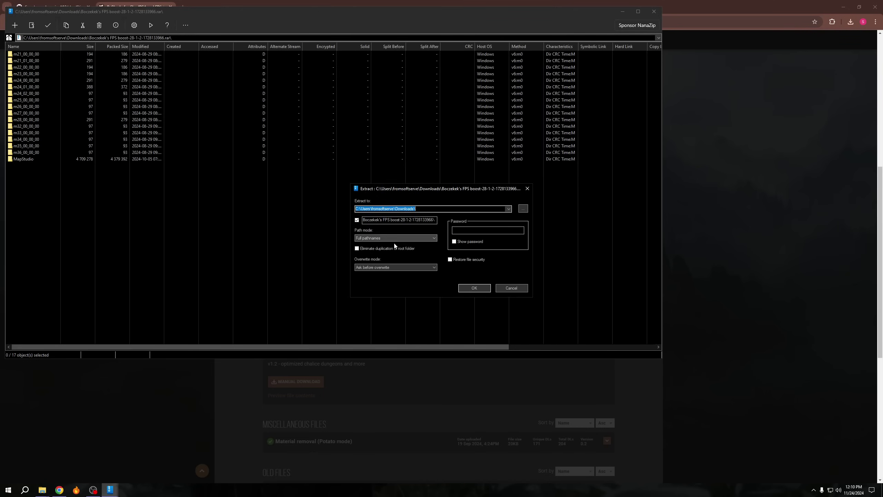
pyautogui.click(476, 292)
pyautogui.click(654, 11)
# Show the download in its folder, open the extracted Boczekek's FPS boost folder, and move its window aside.
pyautogui.click(852, 24)
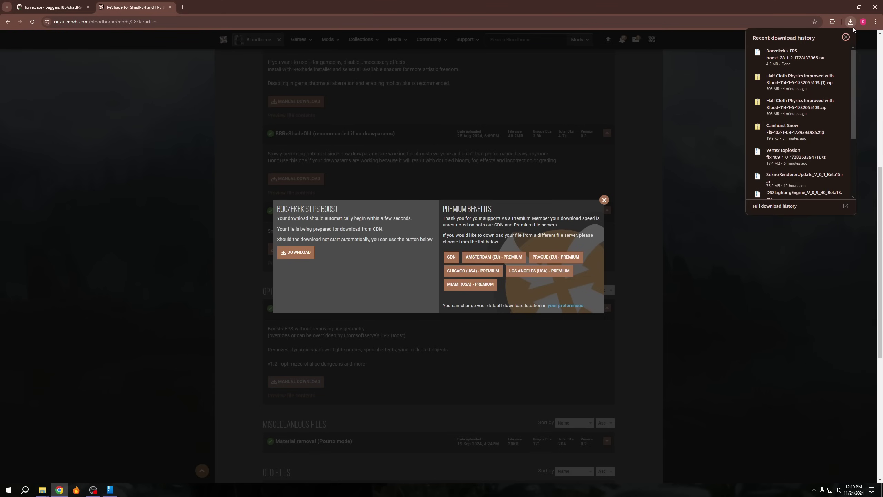
pyautogui.click(827, 52)
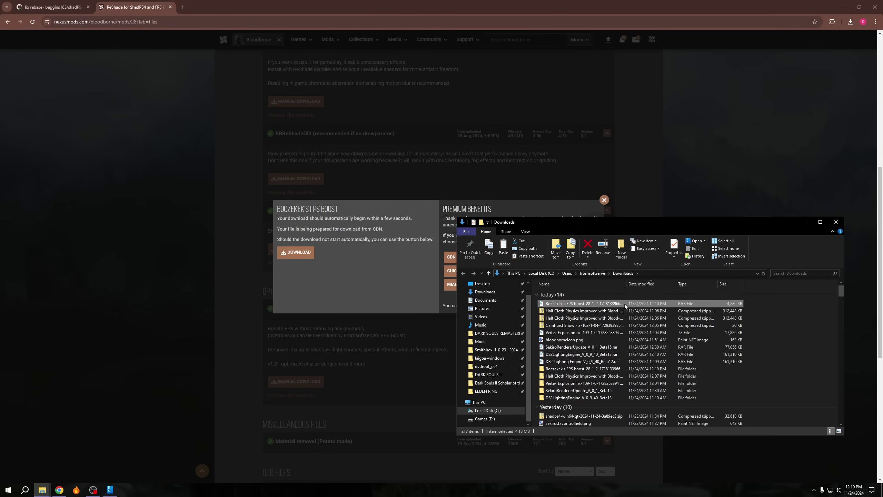
pyautogui.click(580, 369)
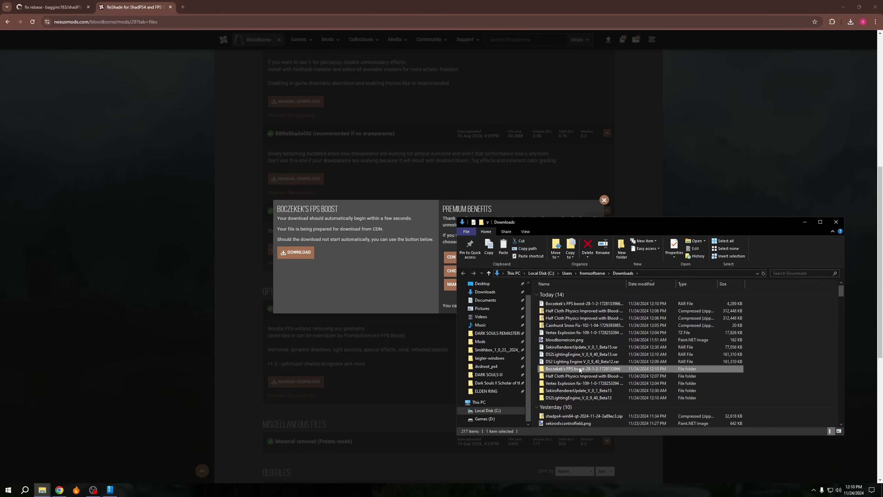
pyautogui.doubleClick(580, 370)
pyautogui.moveTo(603, 221); pyautogui.dragTo(171, 158)
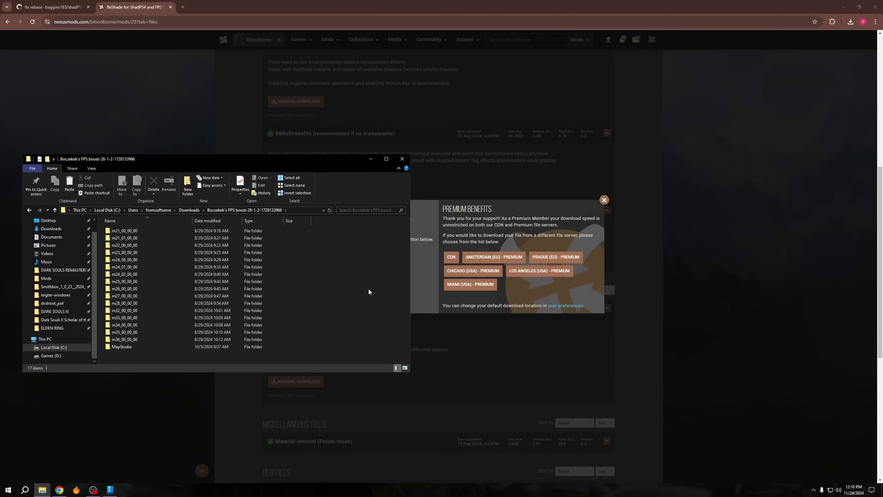
# Bring up the dvdroot_ps4 game folder window and place it beside the Boczekek's FPS boost folder.
pyautogui.hotkey('alt', 'Tab')
pyautogui.click(593, 158)
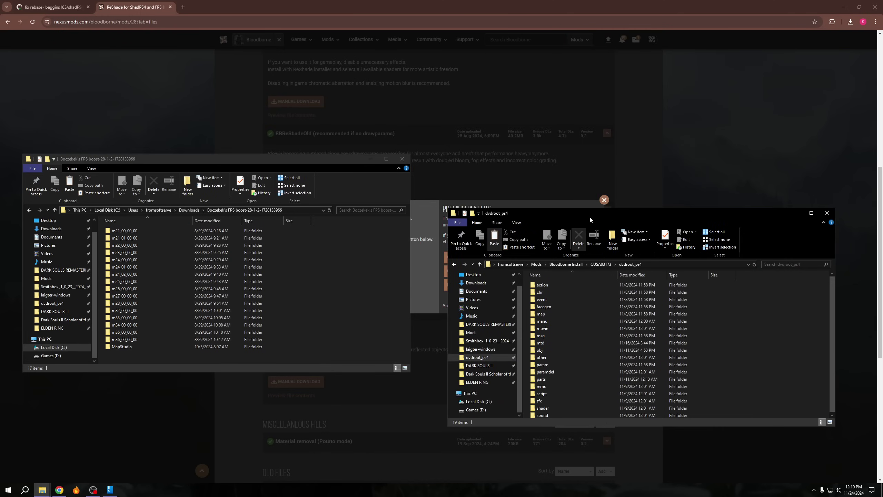
pyautogui.moveTo(590, 213); pyautogui.dragTo(592, 182)
pyautogui.click(348, 275)
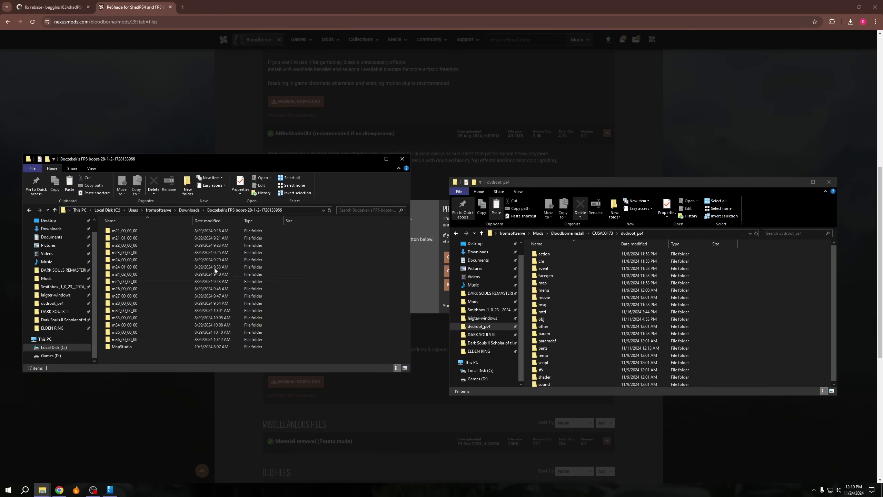
# Look inside the mod's m26_00_00_00 folder, return to the Boczekek's FPS boost folder, and clear the selection.
pyautogui.doubleClick(135, 292)
pyautogui.click(30, 210)
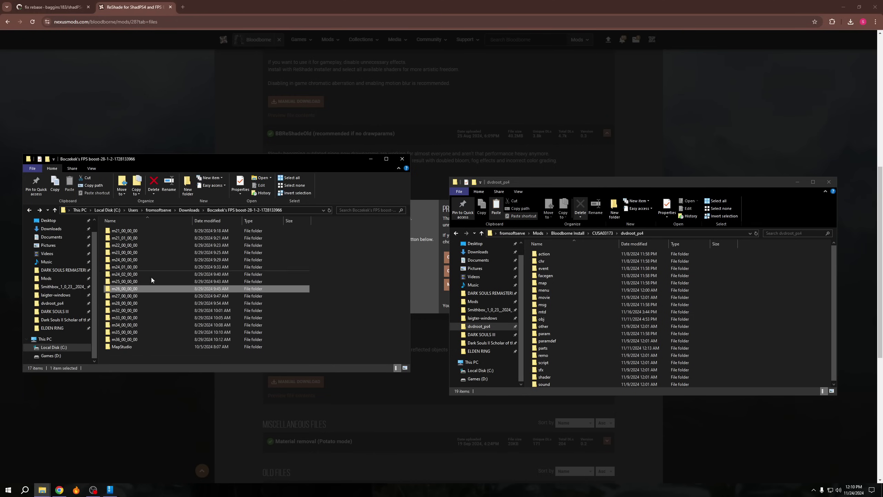
pyautogui.click(357, 292)
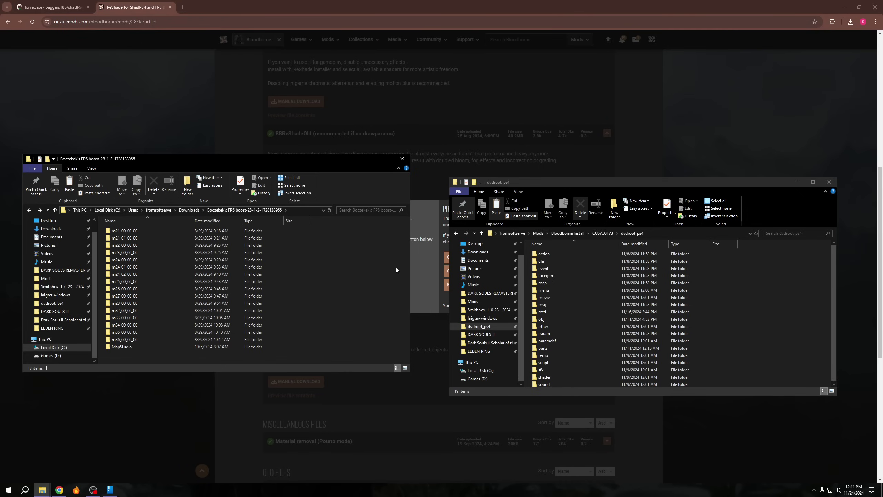
# Open the map folder in dvdroot_ps4, select all folders of Boczekek's FPS boost, and return the game window to dvdroot_ps4.
pyautogui.doubleClick(551, 283)
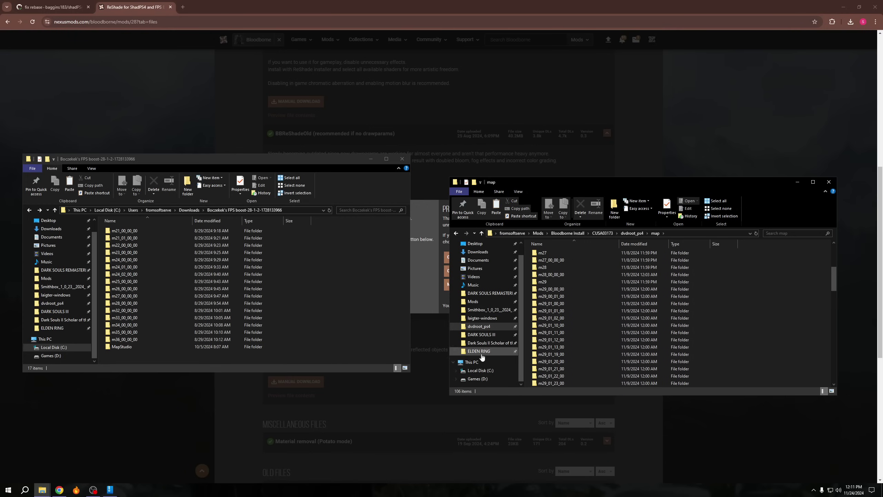
pyautogui.moveTo(316, 361); pyautogui.dragTo(107, 226)
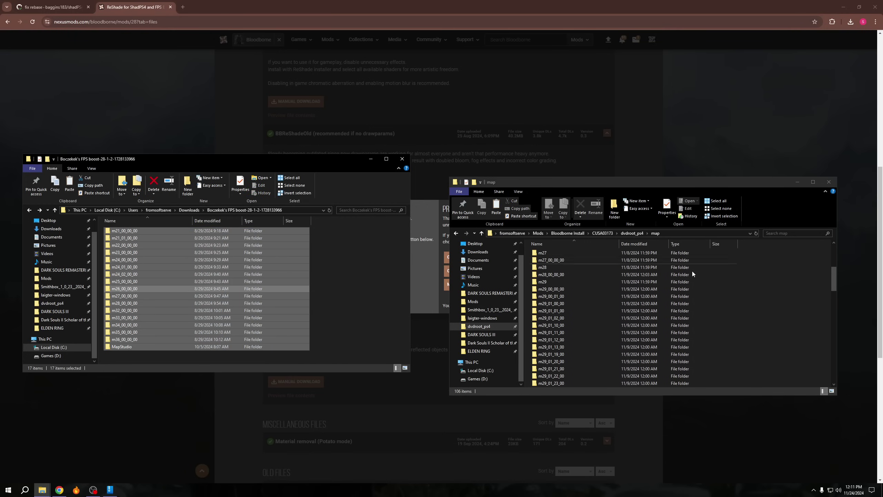
pyautogui.click(632, 233)
# Switch back to the browser, close the Boczekek's FPS boost download prompt, and return to the Bloodborne list of all-time popular mods.
pyautogui.click(208, 123)
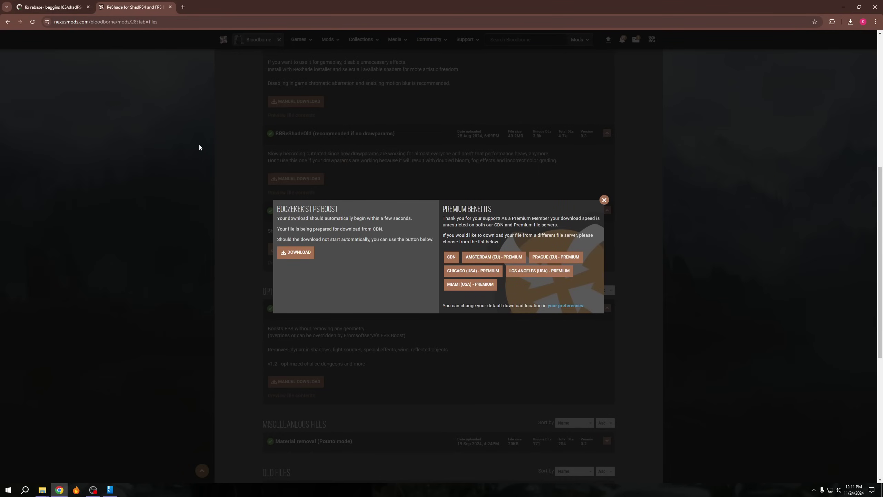
pyautogui.click(604, 200)
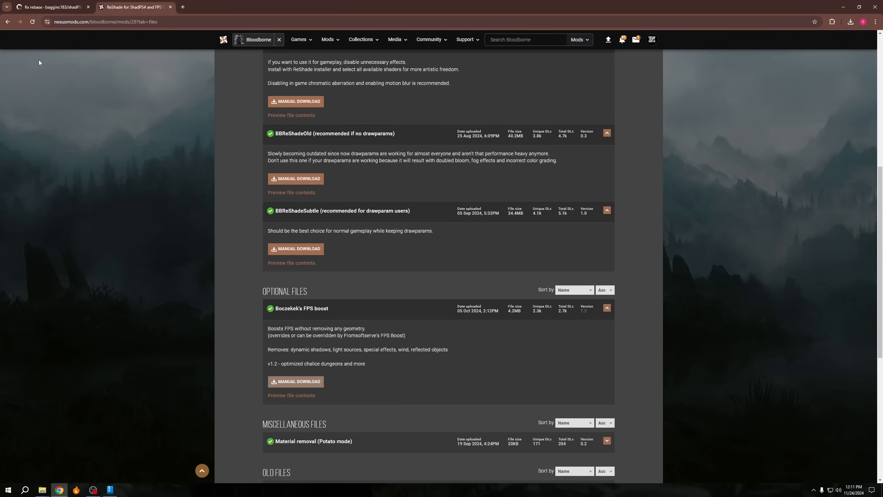
pyautogui.hotkey('alt', 'Left')
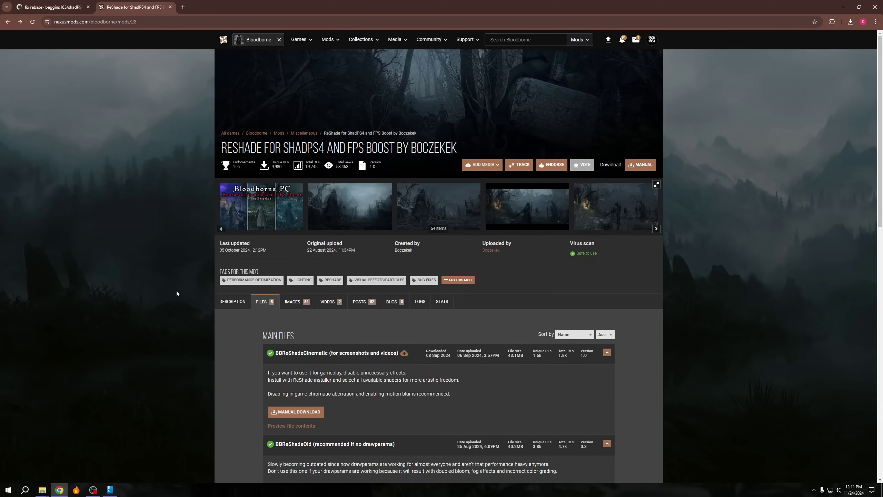
pyautogui.click(8, 22)
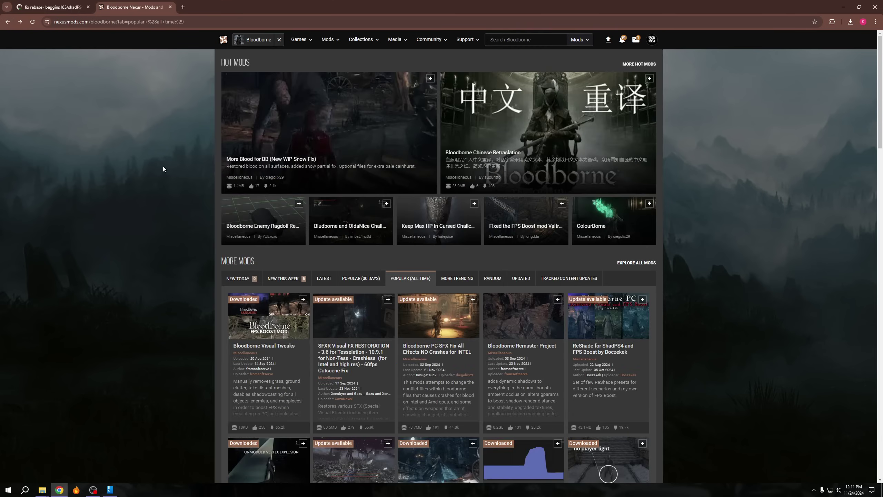